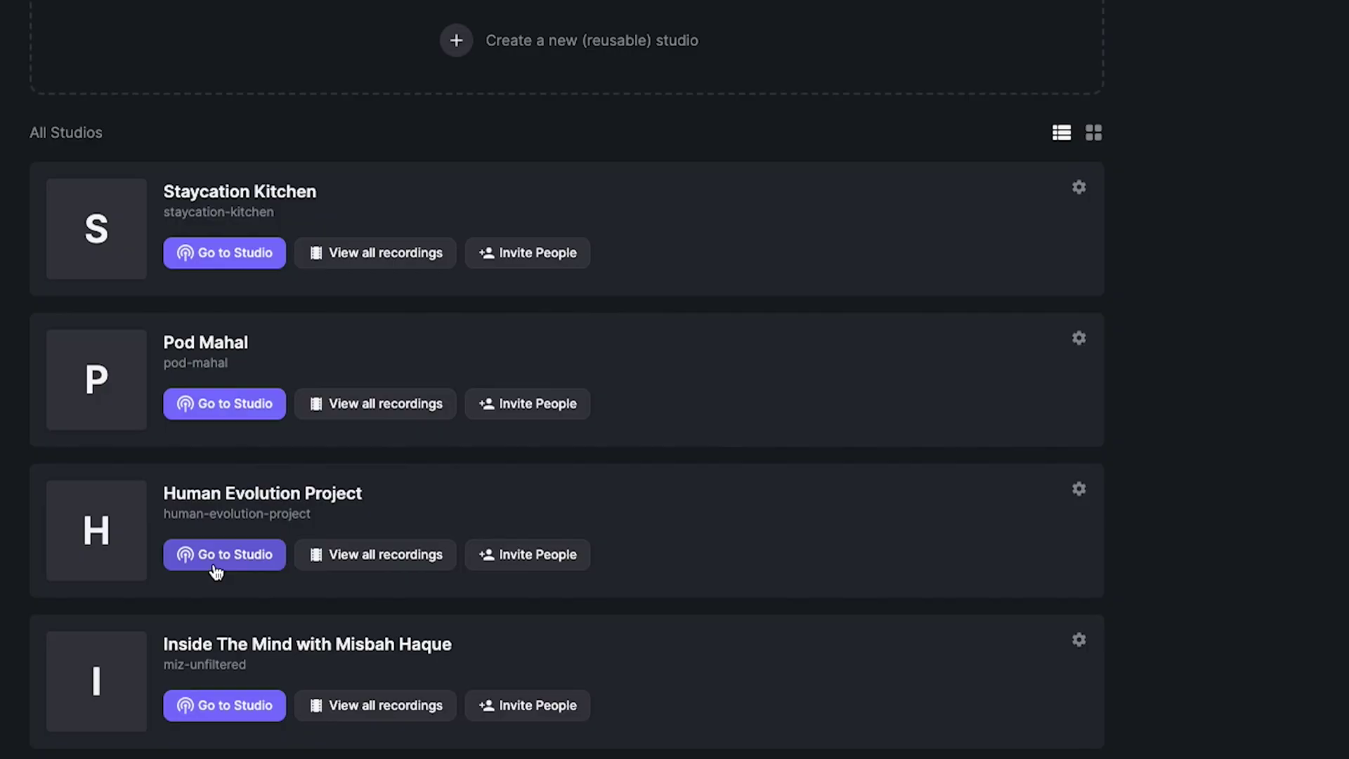
pyautogui.click(1079, 492)
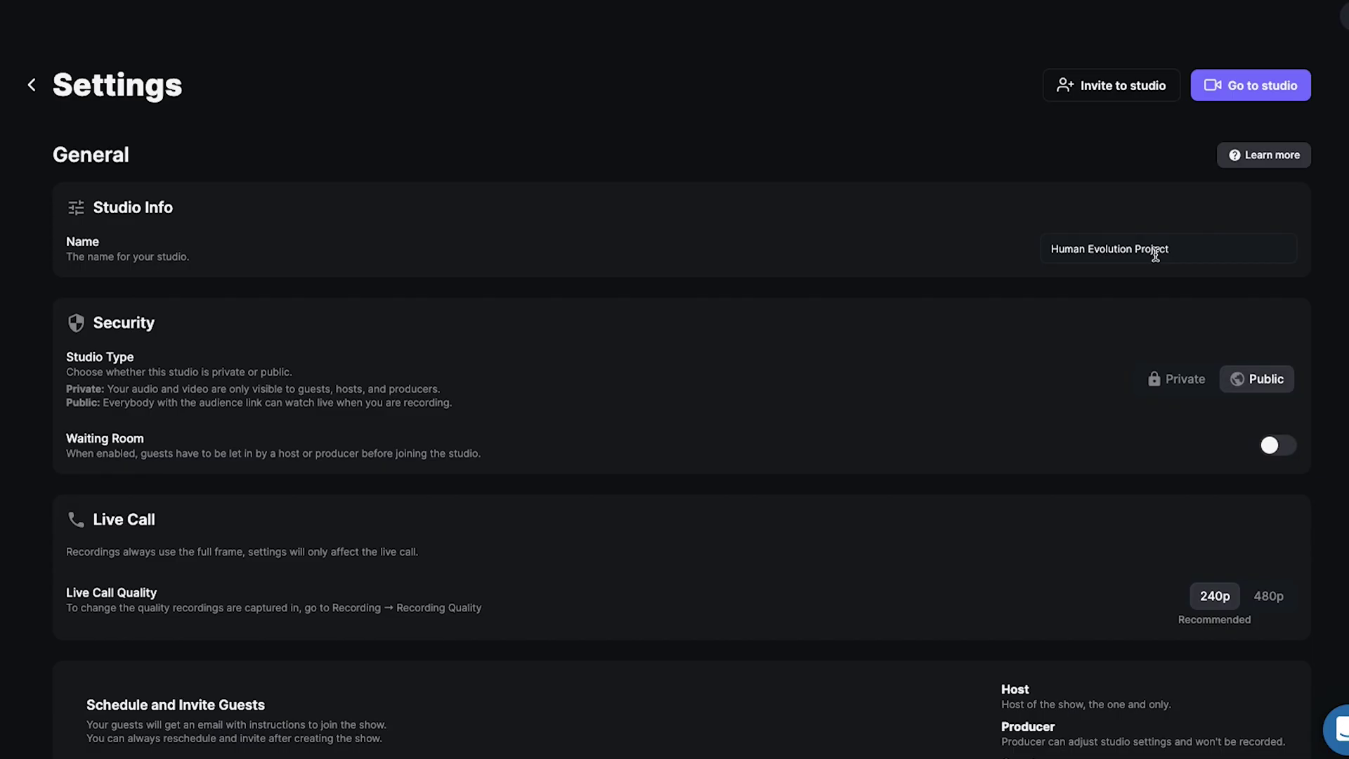
pyautogui.scroll(-1, 1086, 460)
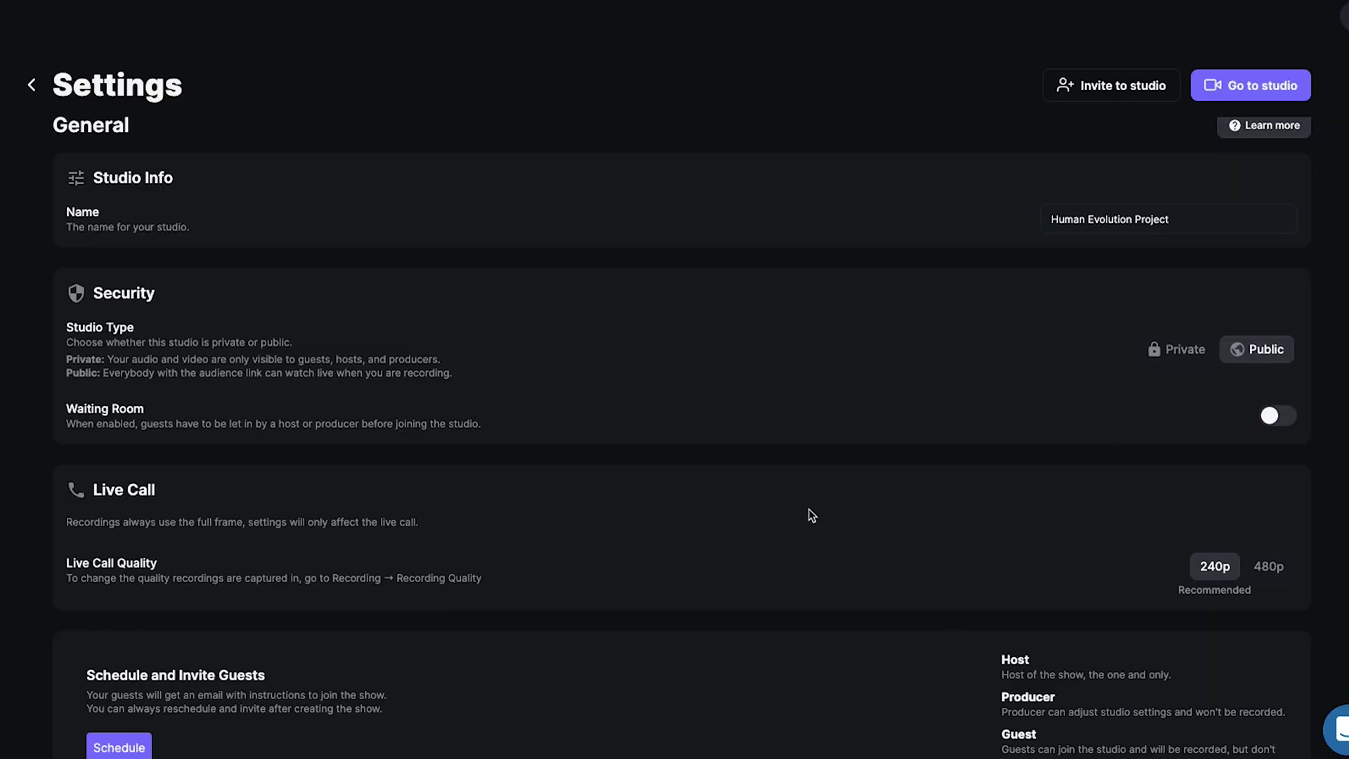
pyautogui.scroll(-9, 811, 515)
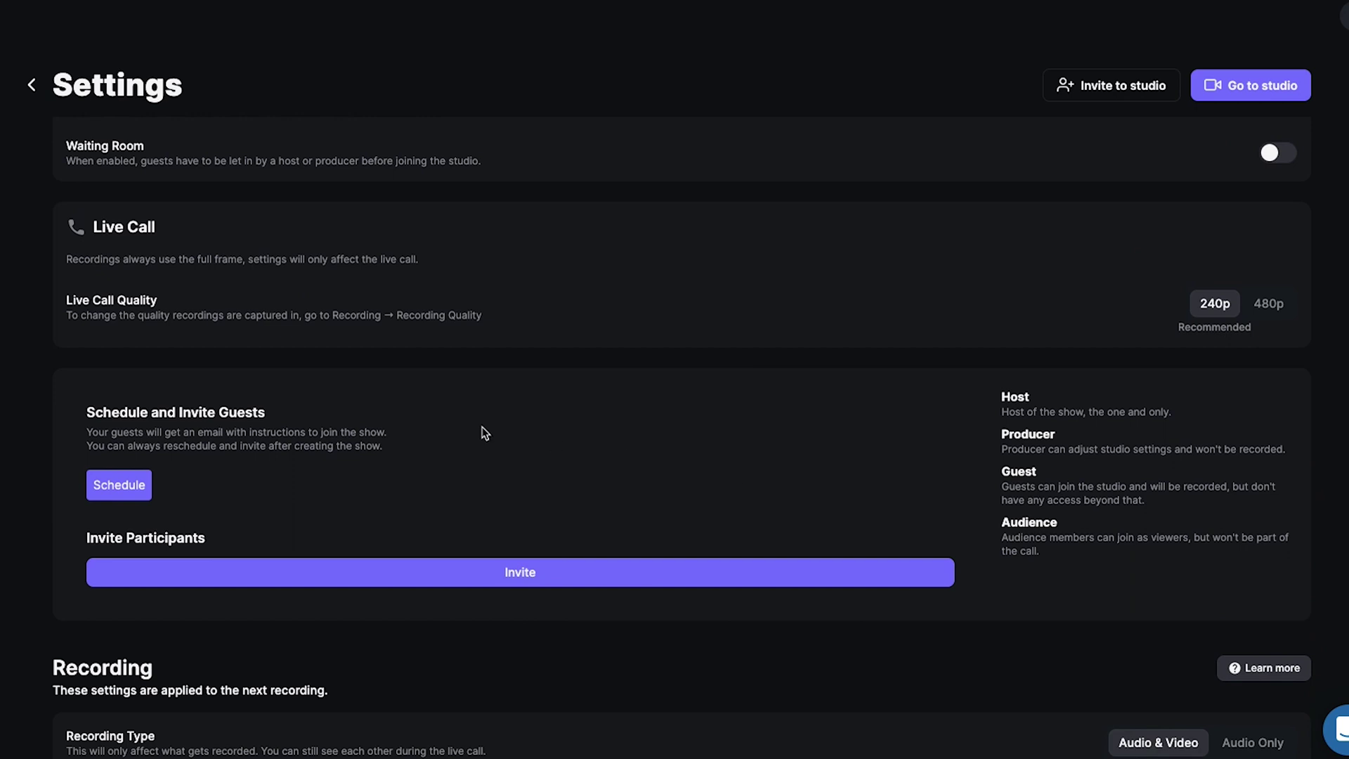
pyautogui.scroll(-20, 501, 433)
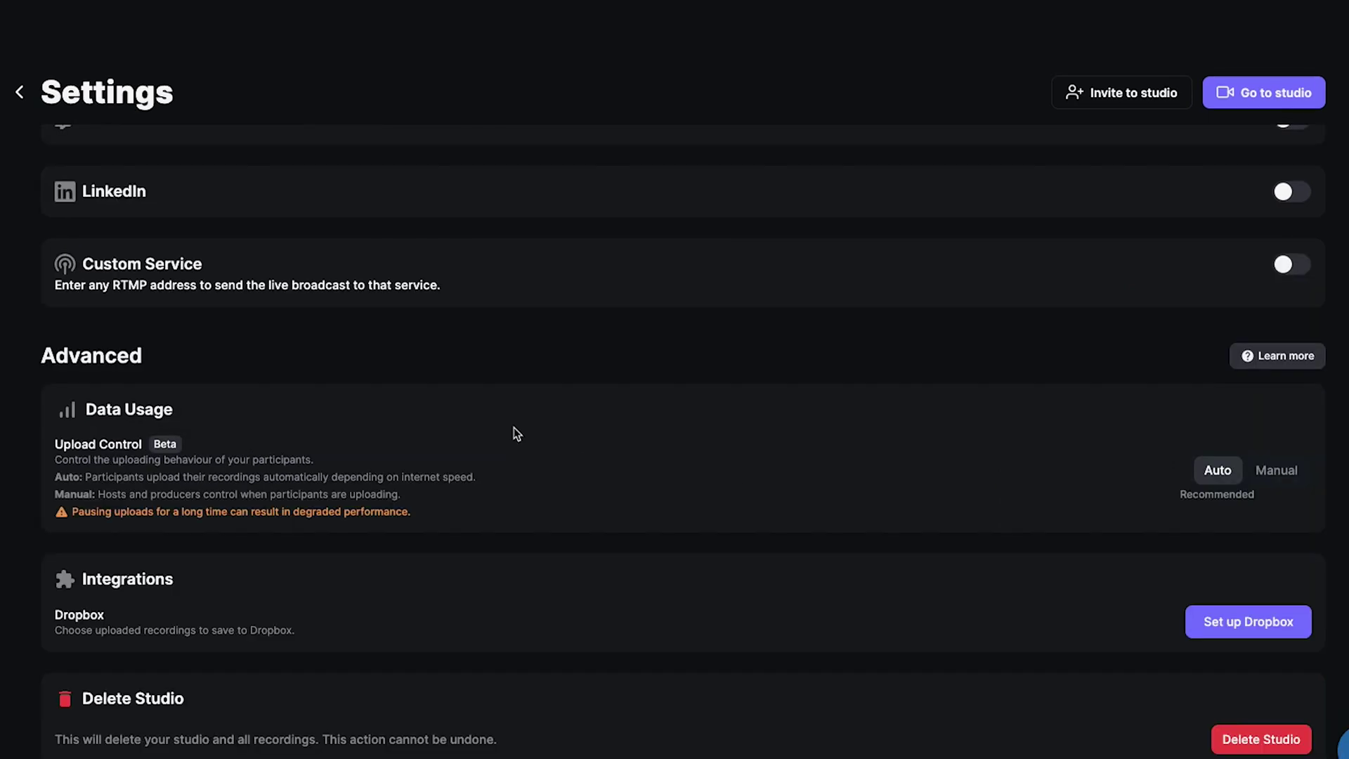
pyautogui.scroll(20, 512, 427)
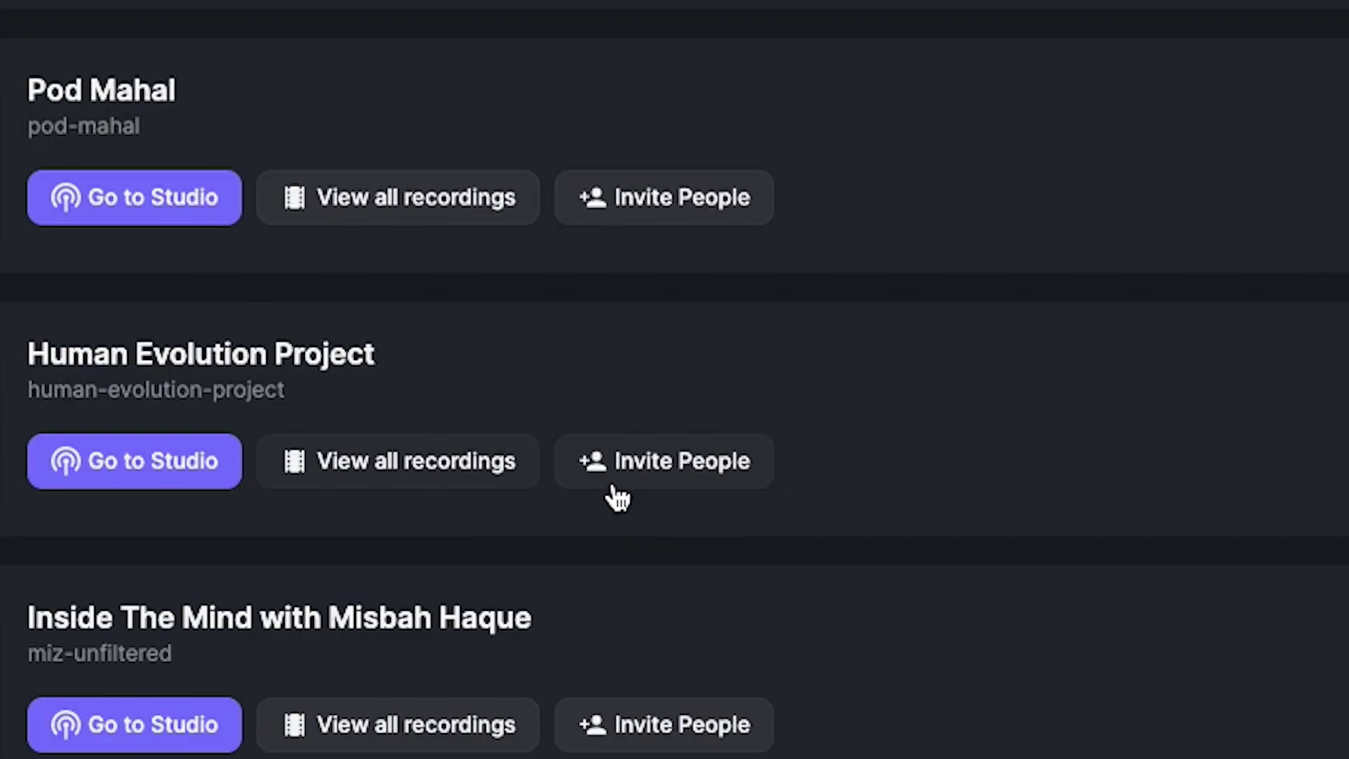
# - Copy the guest invite link for the Human Evolution Project studio
pyautogui.click(616, 488)
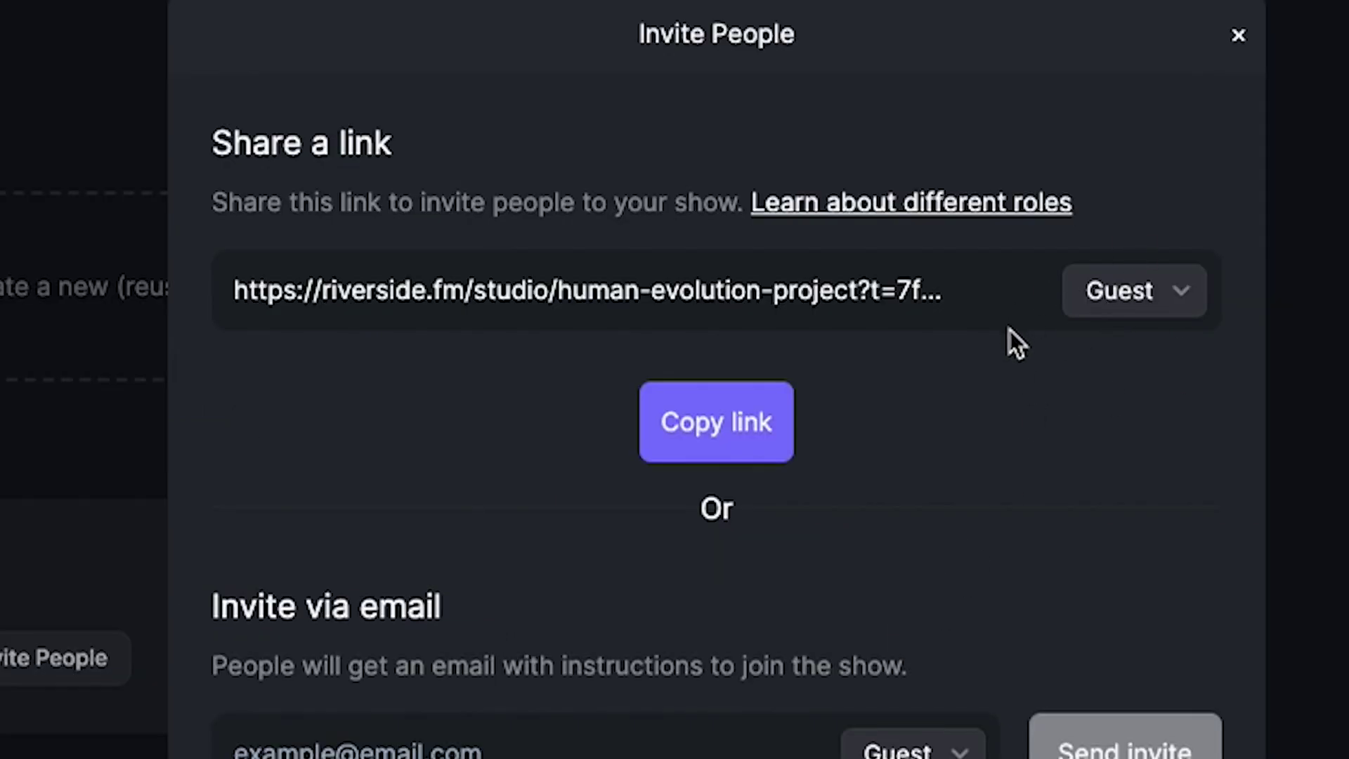
pyautogui.click(689, 449)
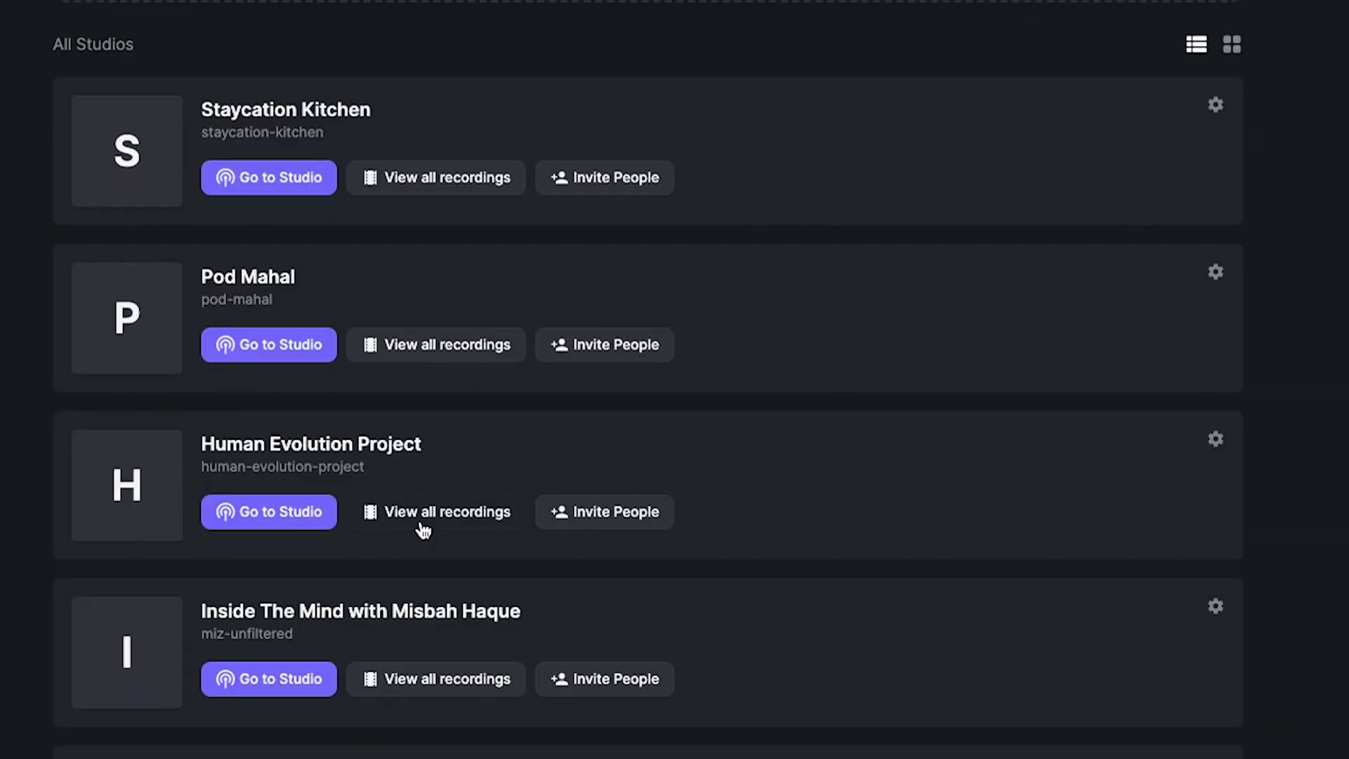
# - Open the full list of Human Evolution Project recordings
pyautogui.click(423, 529)
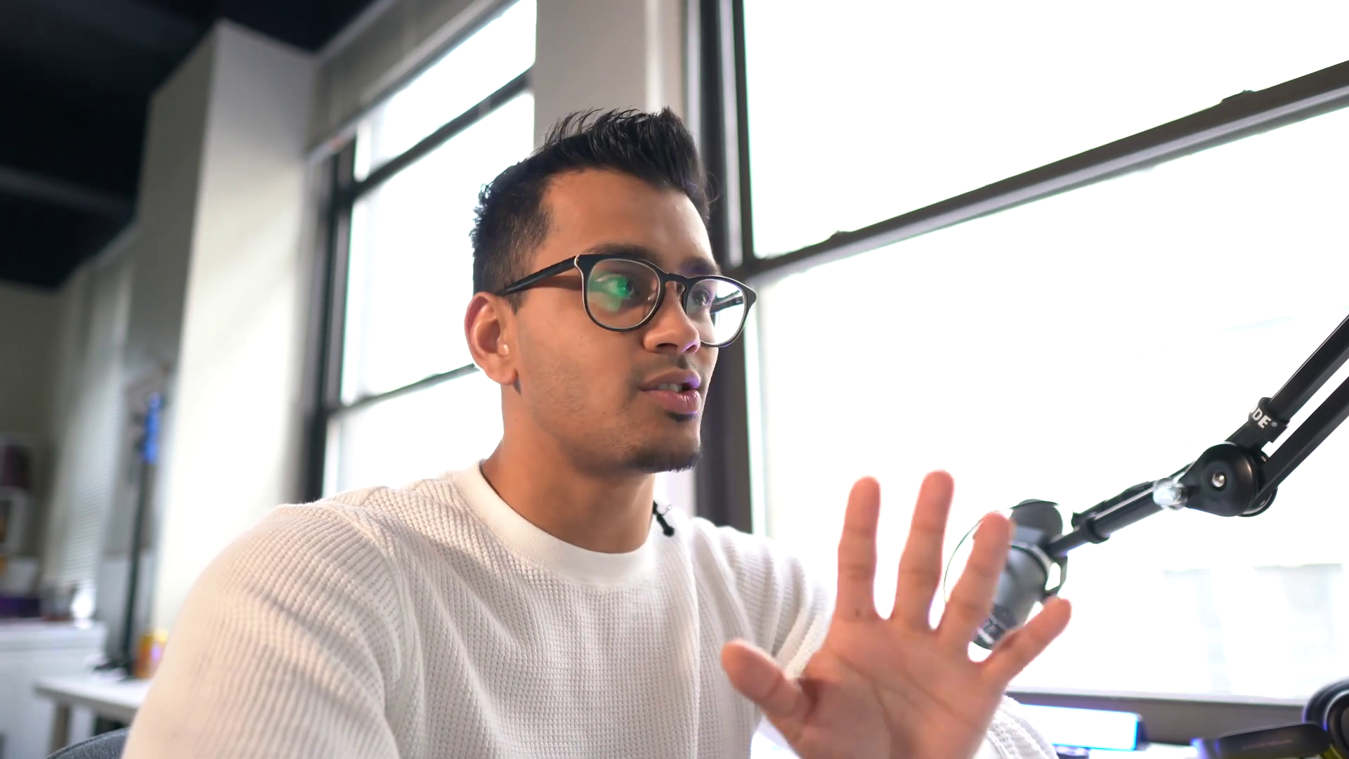
# - Copy the recording upload link from the recordings page
pyautogui.click(541, 536)
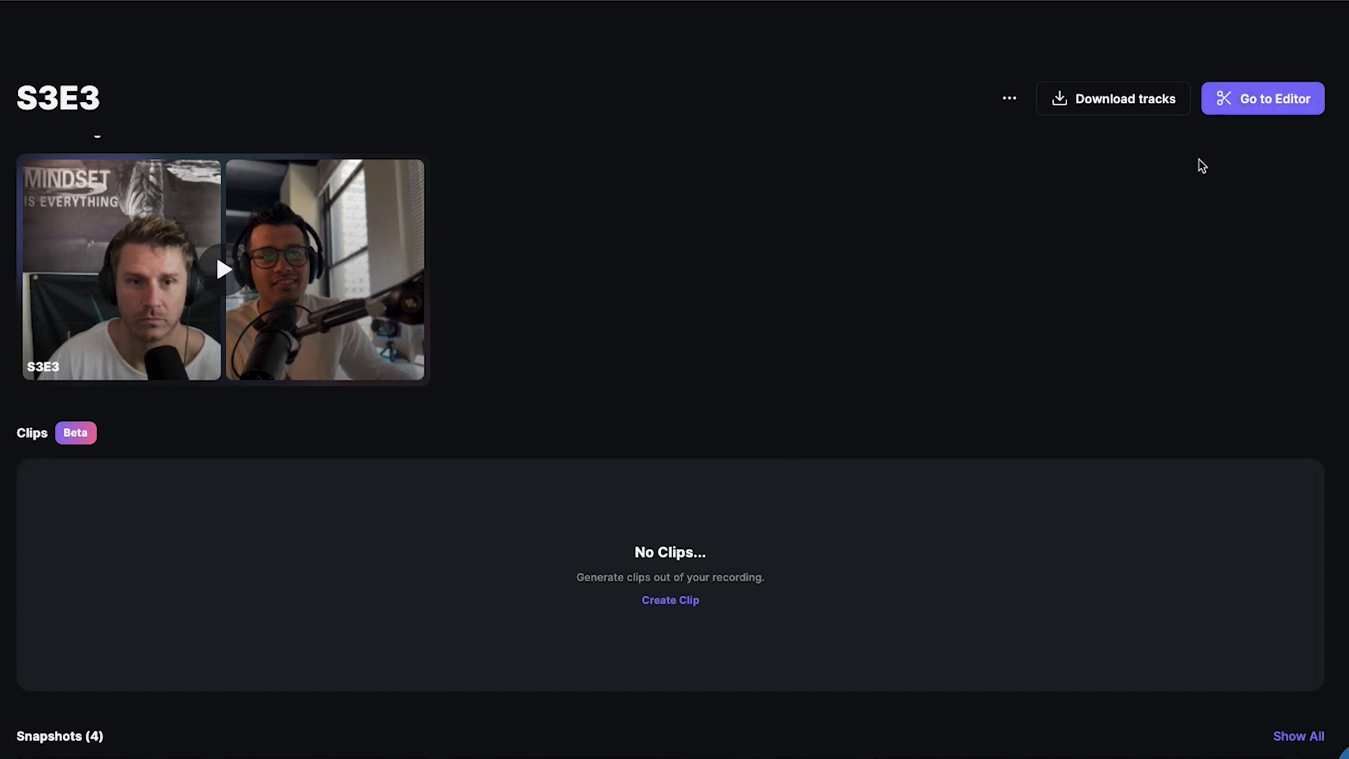
# - Start a new clip from the S3E3 recording
pyautogui.click(1263, 99)
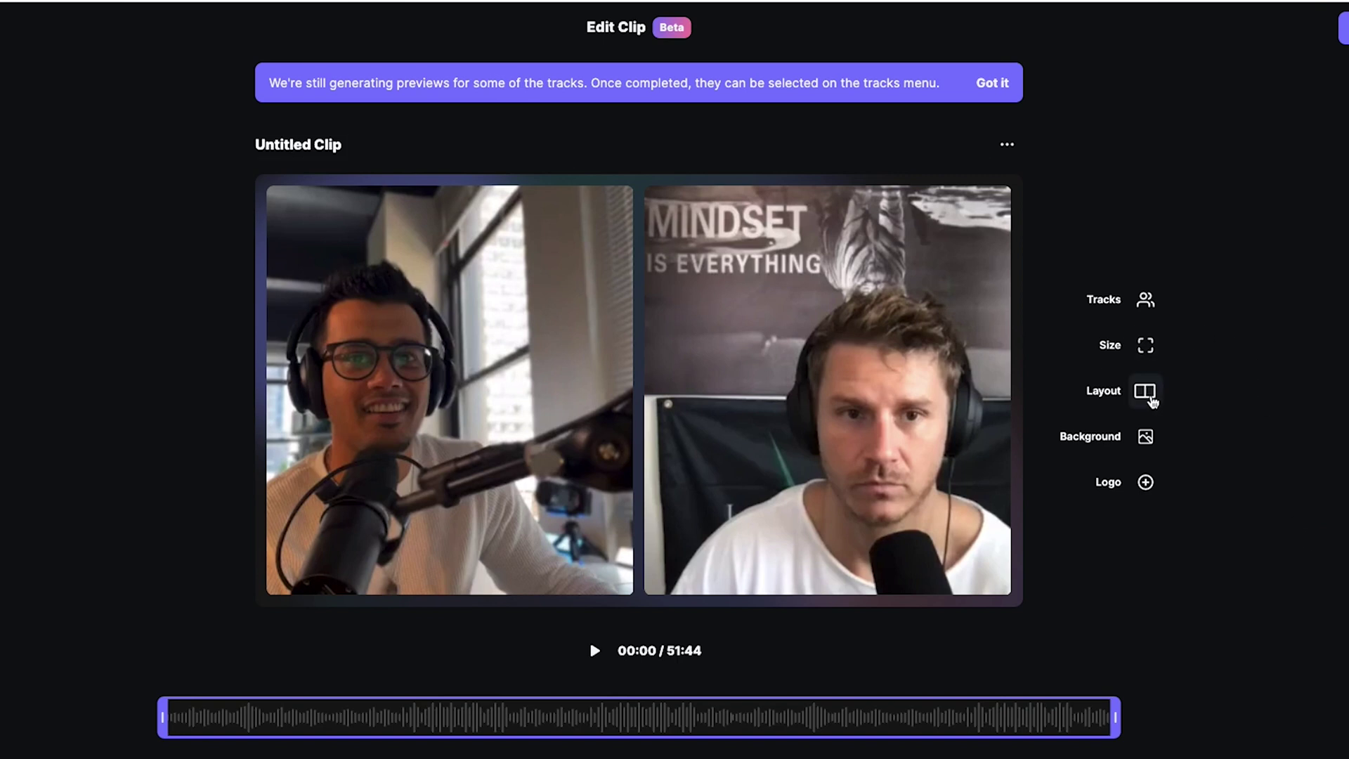
# - Turn off rounded corners and set the clip to the gapless Grid layout instead of single speaker
pyautogui.click(1147, 393)
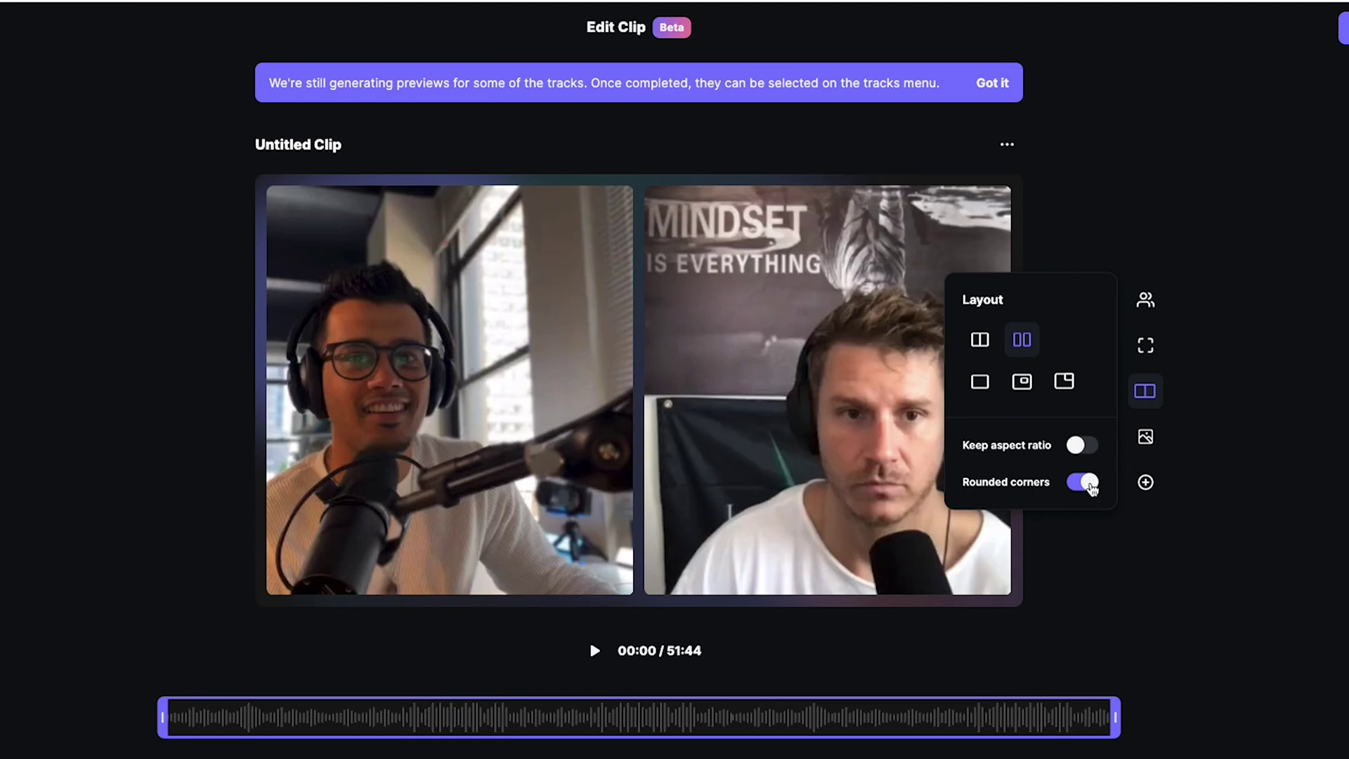
pyautogui.click(1091, 485)
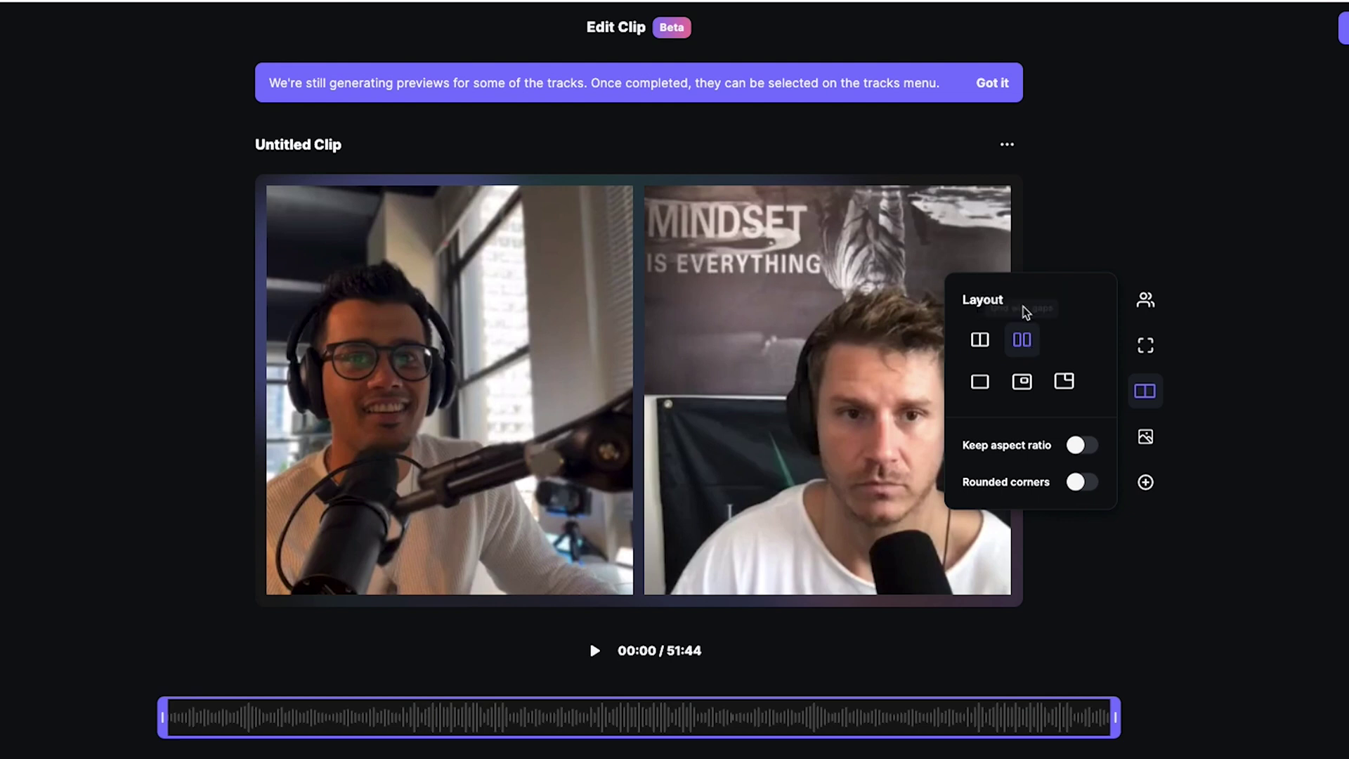
pyautogui.click(980, 341)
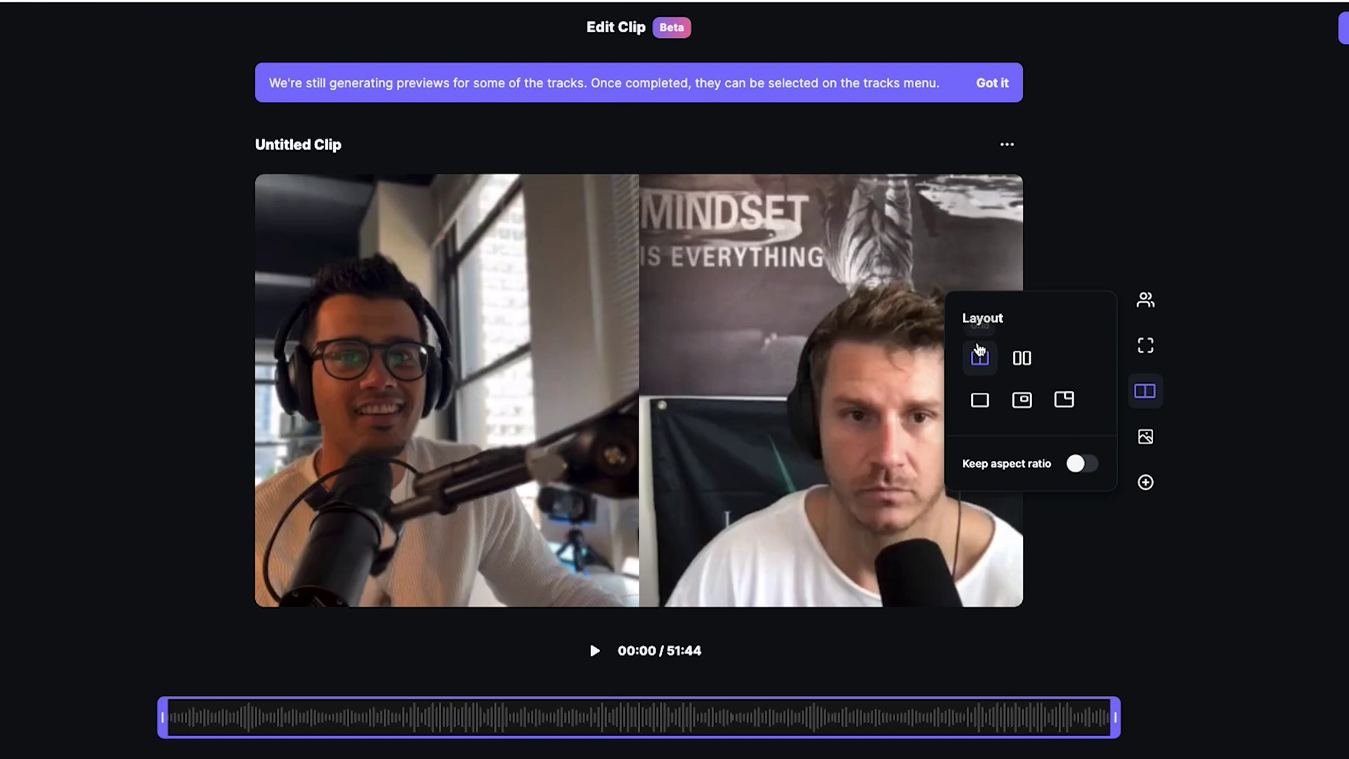
pyautogui.click(1210, 366)
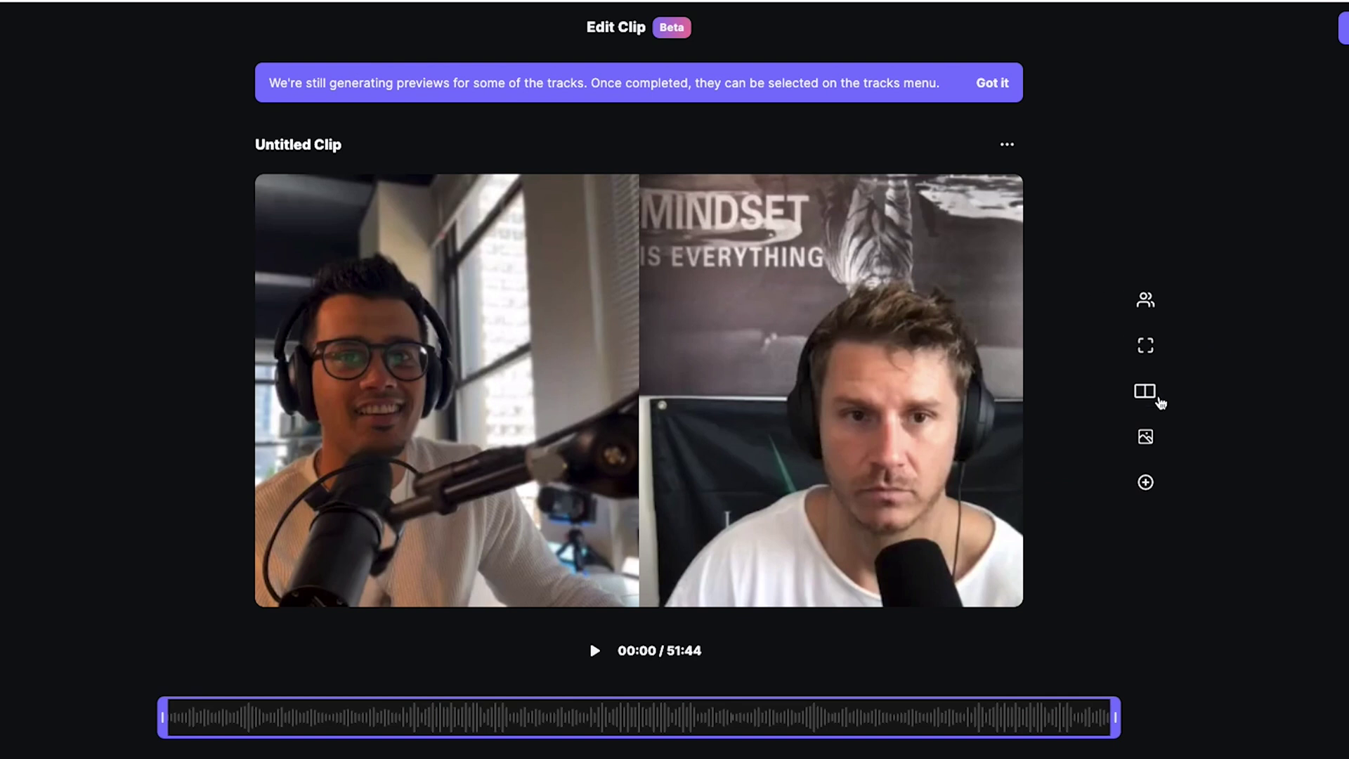
pyautogui.click(1147, 391)
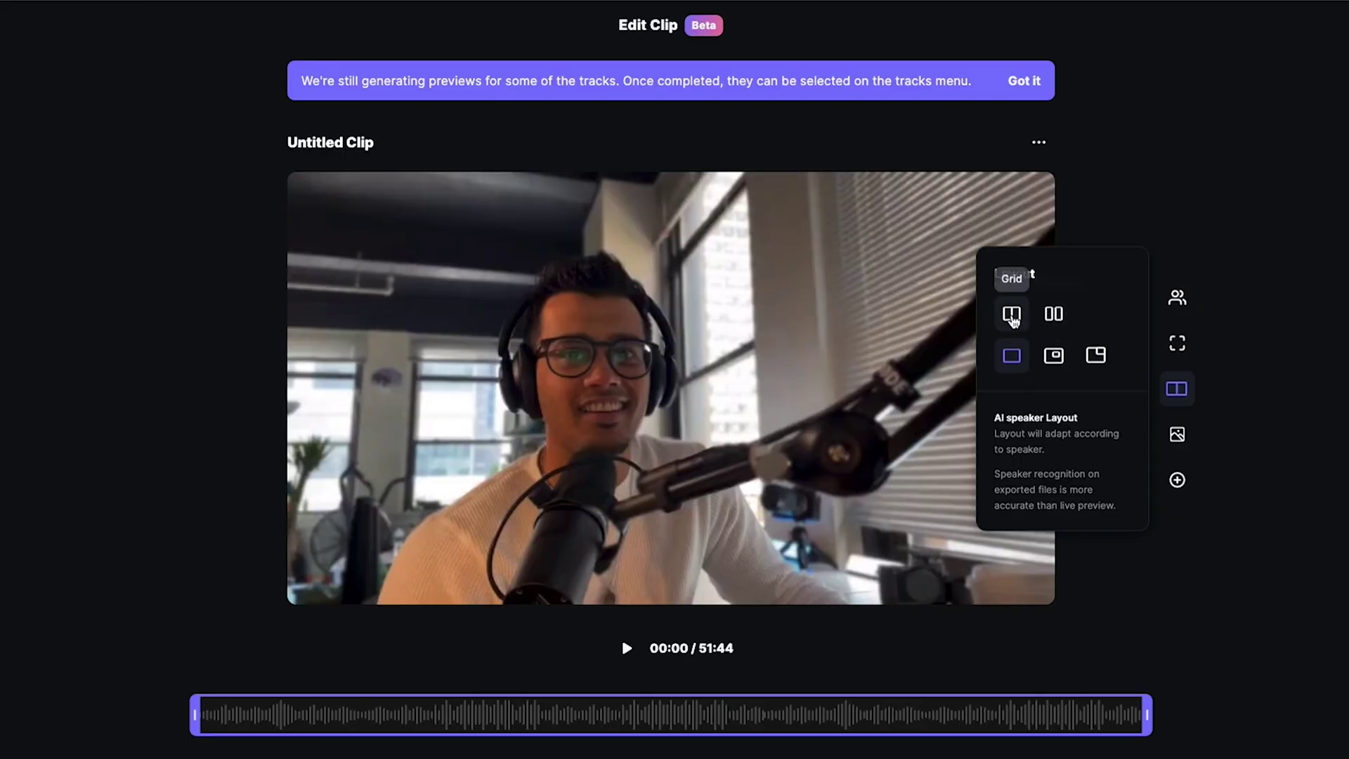
pyautogui.click(1012, 313)
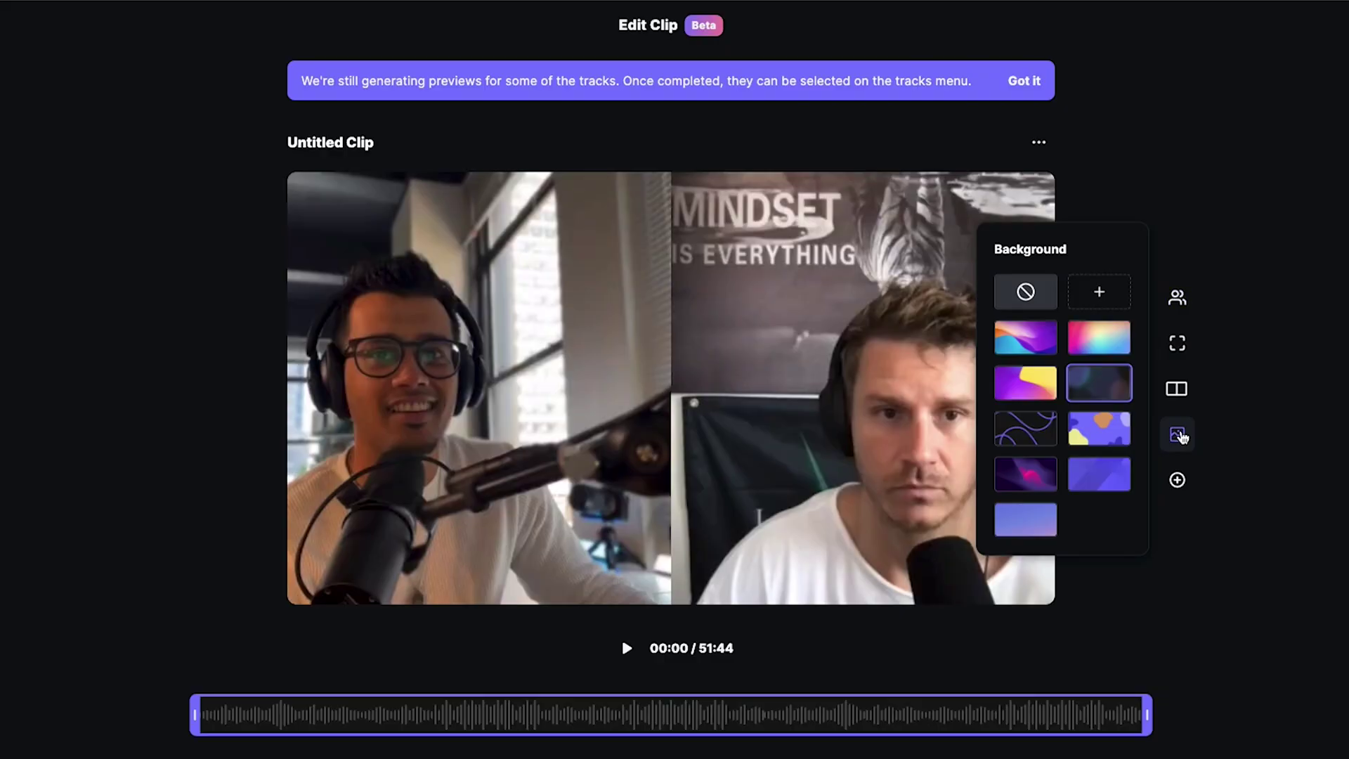
# - Close the Background choices without changing them
pyautogui.click(1179, 484)
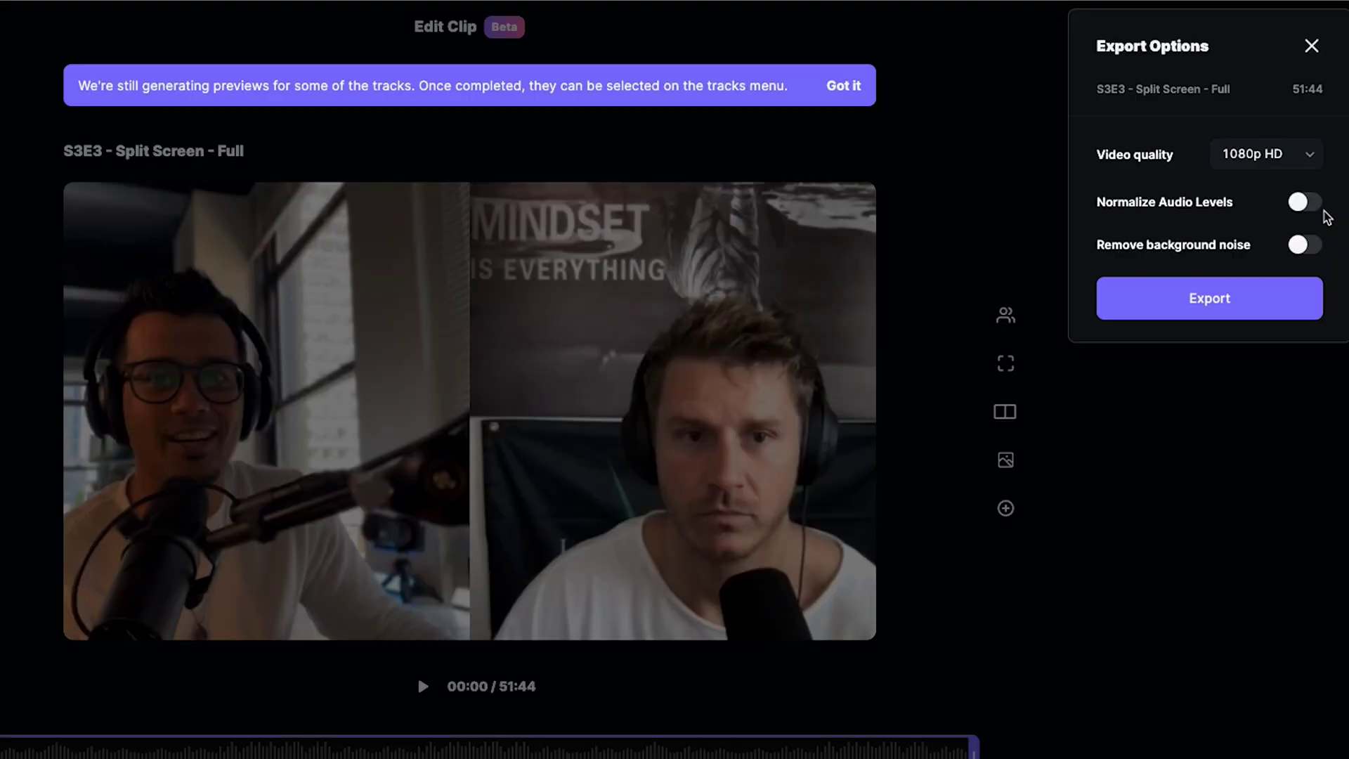
# - Export the clip and return up to the Clips section of the S3E3 page
pyautogui.click(1258, 295)
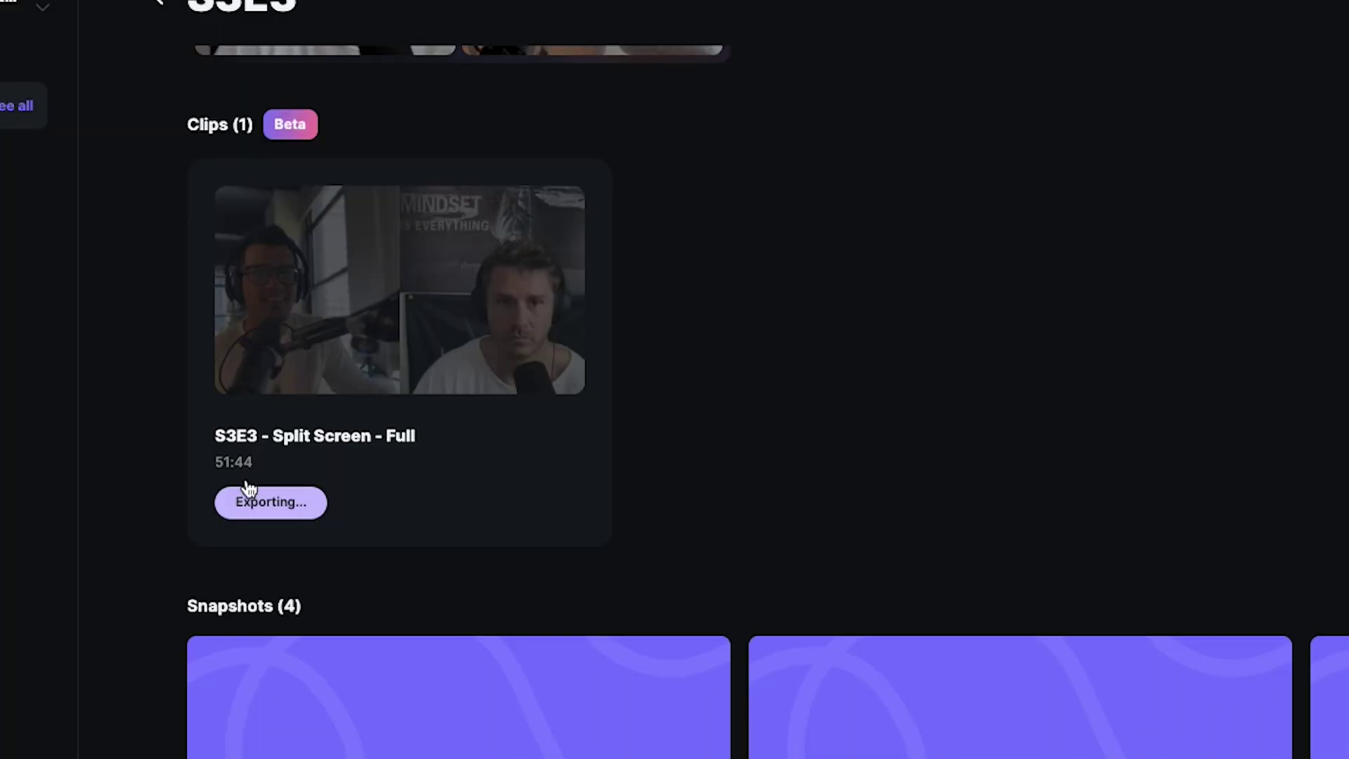
pyautogui.scroll(3, 427, 577)
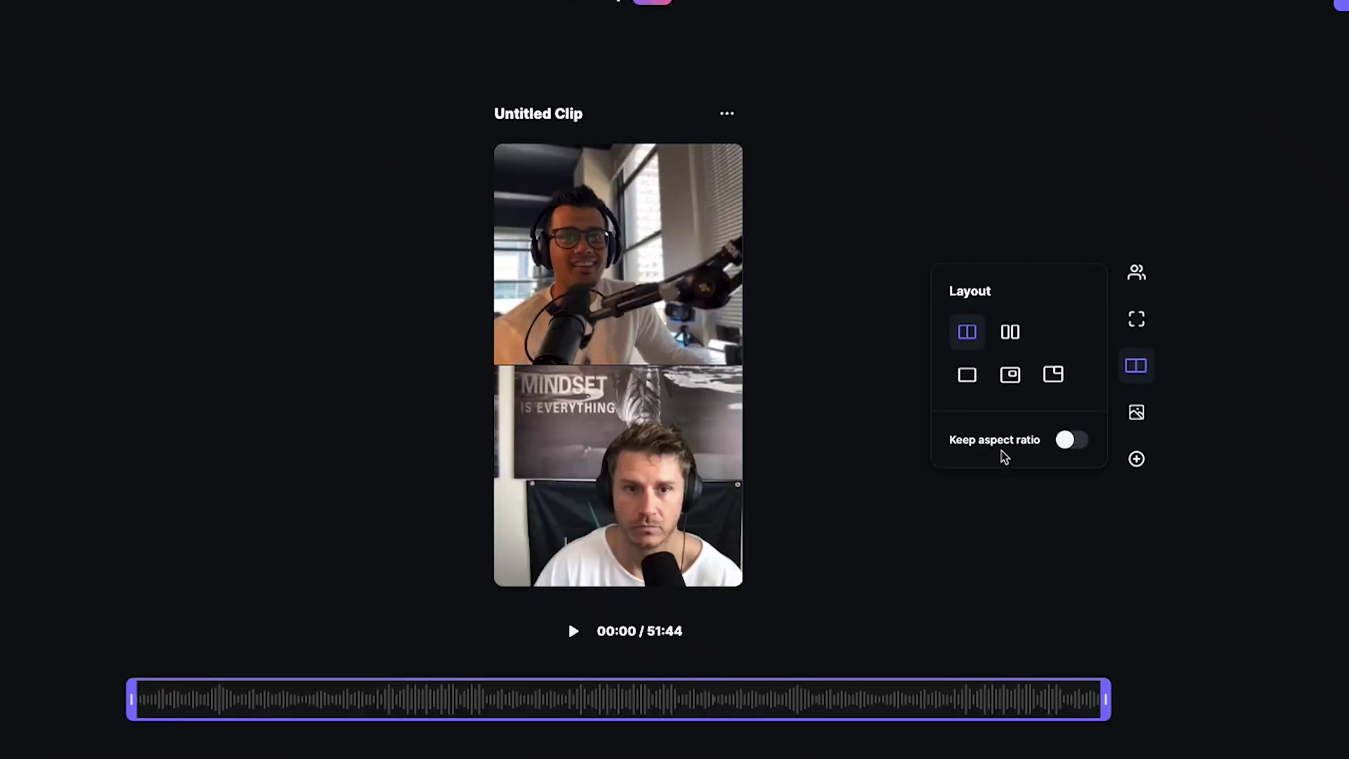
# - Open the Untitled Clip in the editor and look over its size, layout and background options
pyautogui.click(803, 479)
pyautogui.click(1138, 320)
pyautogui.click(1136, 371)
pyautogui.click(1138, 418)
# - Trim the vertical clip by moving its start later and pulling its end inward
pyautogui.click(1137, 272)
pyautogui.click(1137, 319)
pyautogui.click(1139, 368)
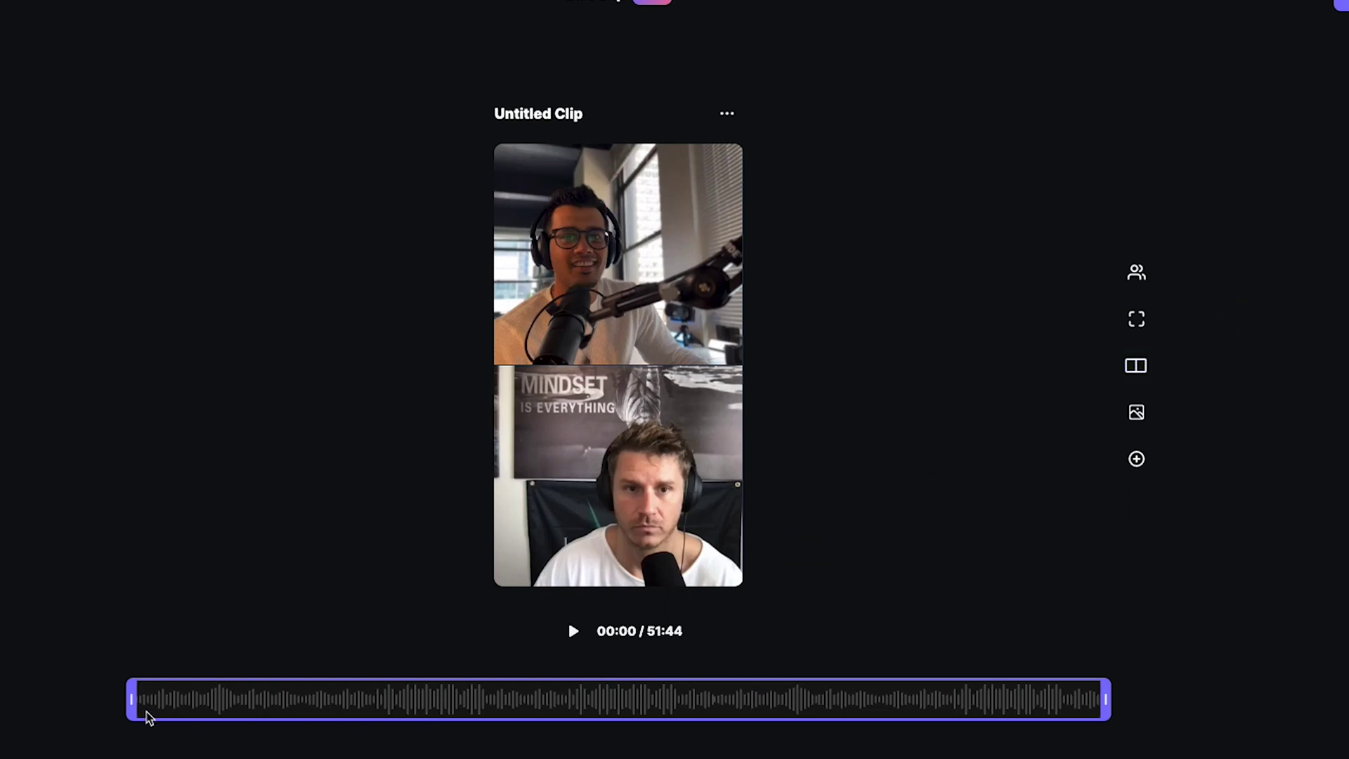
pyautogui.moveTo(132, 699); pyautogui.dragTo(265, 702)
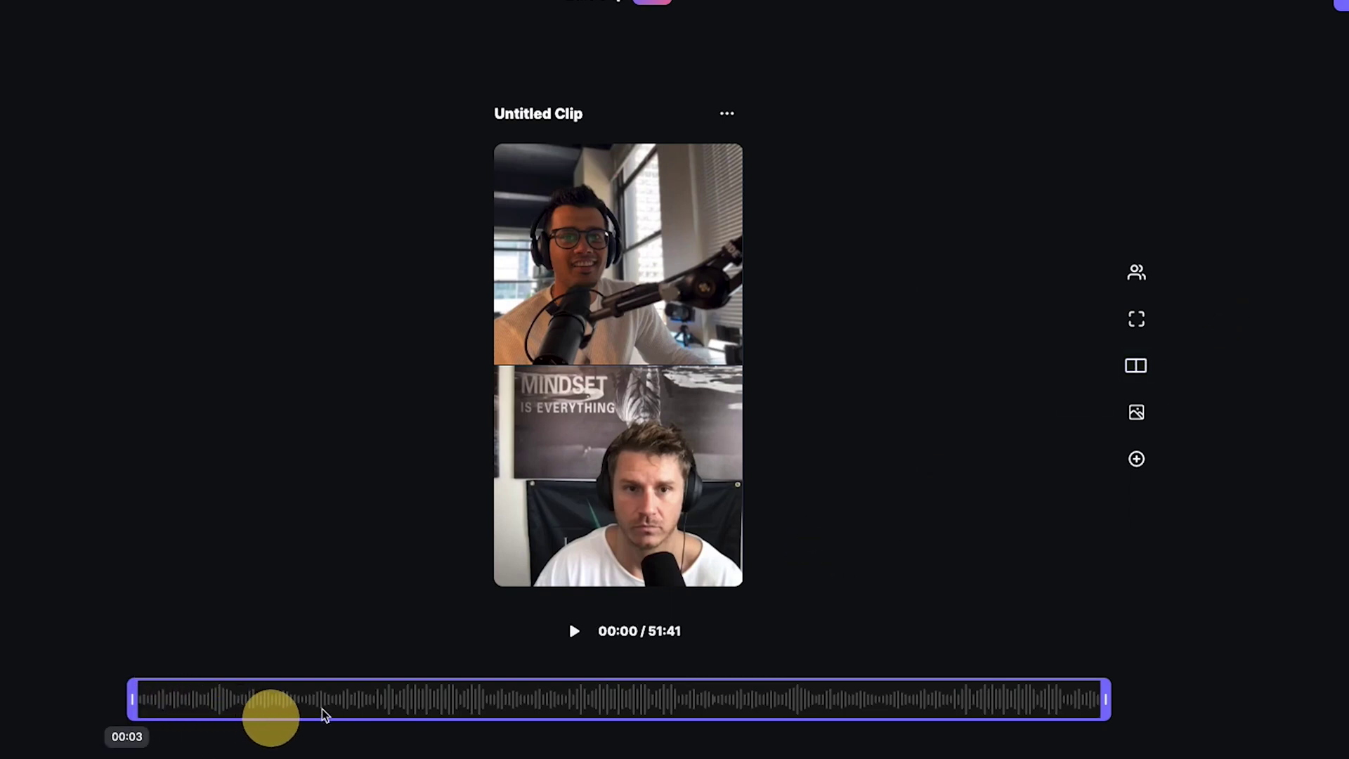
pyautogui.moveTo(581, 712); pyautogui.dragTo(290, 696)
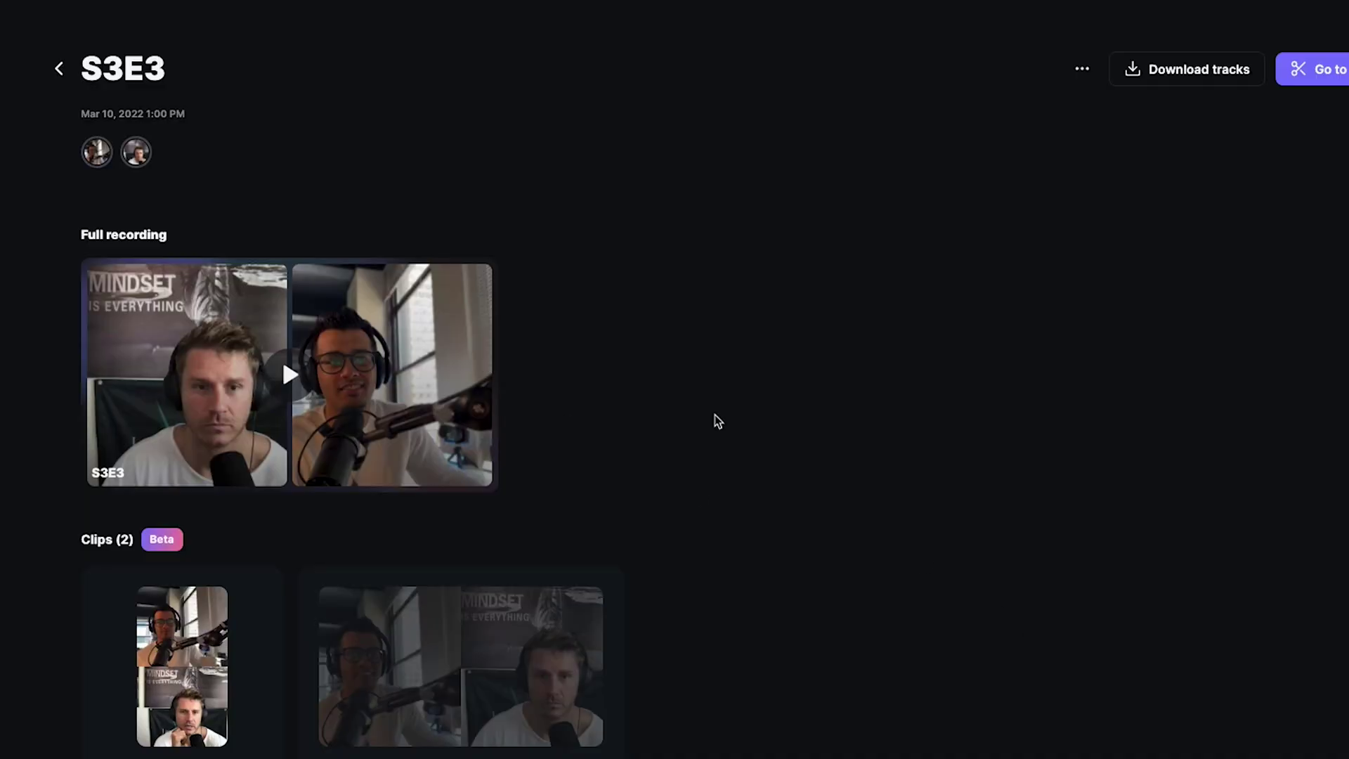
# - Scroll down and up through the current page
pyautogui.scroll(-2, 612, 355)
pyautogui.scroll(2, 613, 356)
pyautogui.scroll(-2, 814, 467)
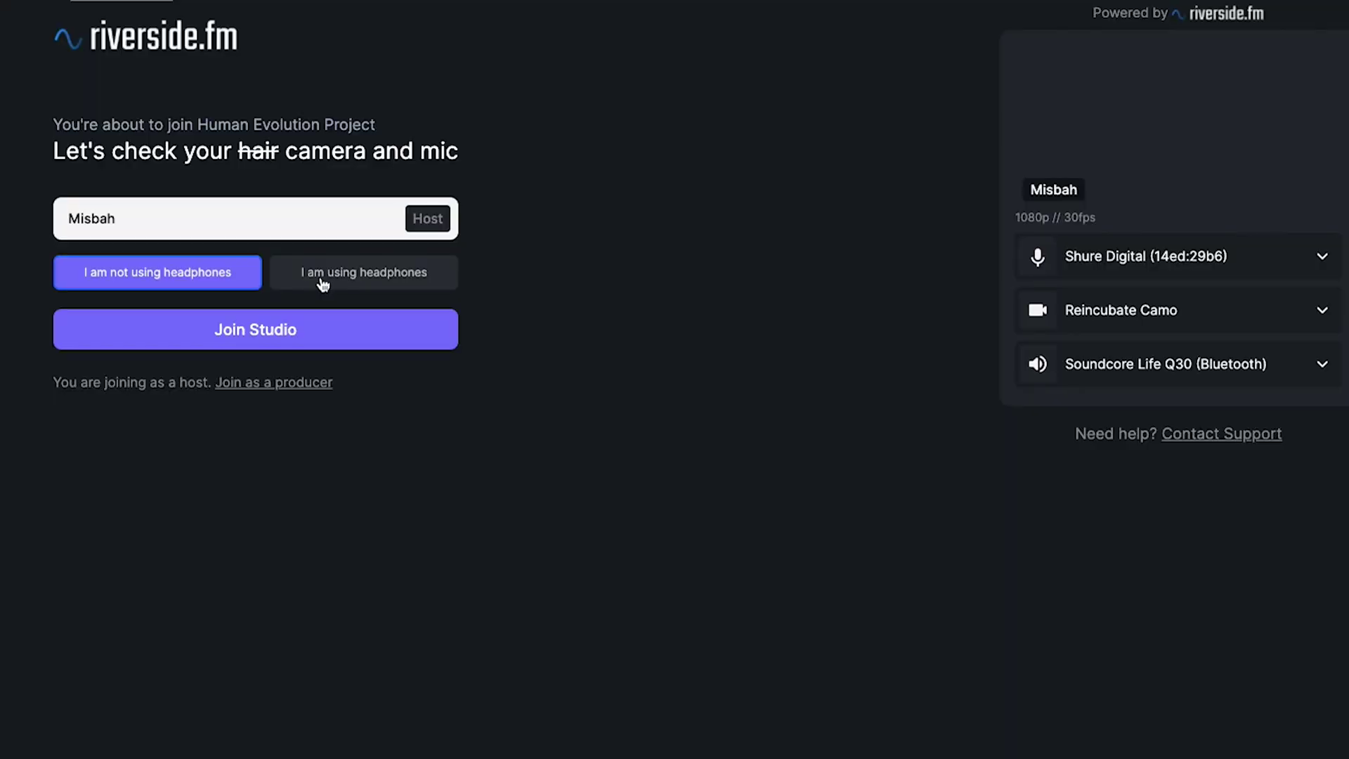
# - Confirm 'I am using headphones' and pick a speaker output device from the dropdown
pyautogui.click(320, 290)
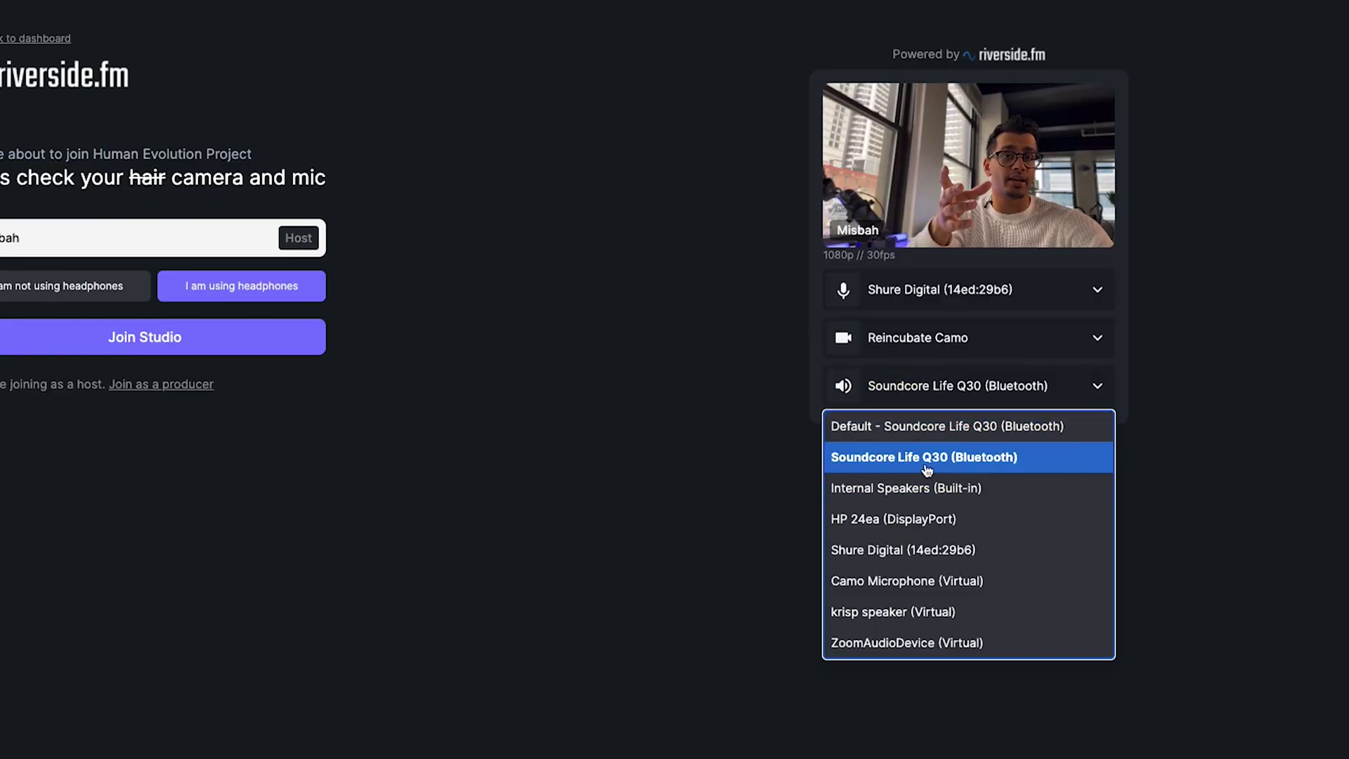
pyautogui.click(914, 487)
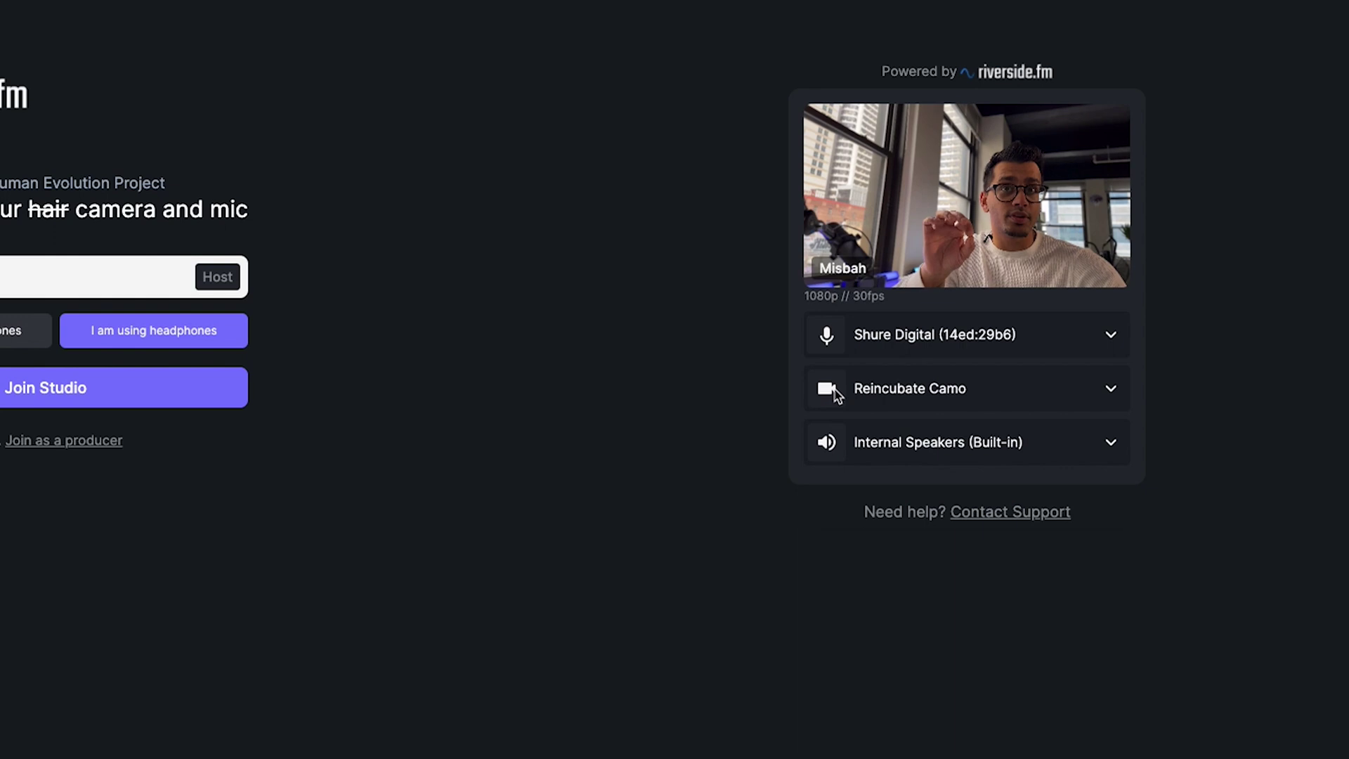
# - Review the available cameras in the camera dropdown before entering the studio
pyautogui.click(836, 395)
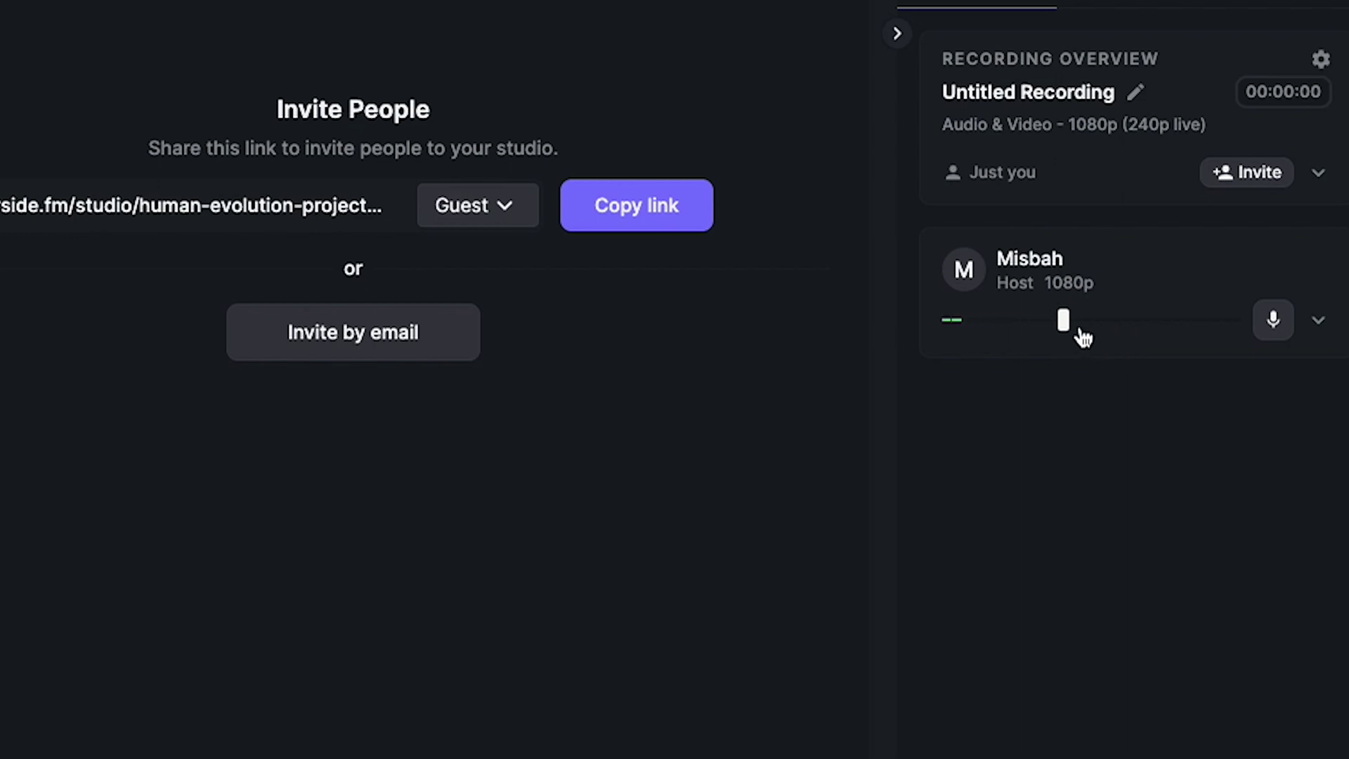
# - Turn the host's volume to maximum, expand the host's details, and save the recording name S3E4
pyautogui.moveTo(1182, 324); pyautogui.dragTo(1312, 325)
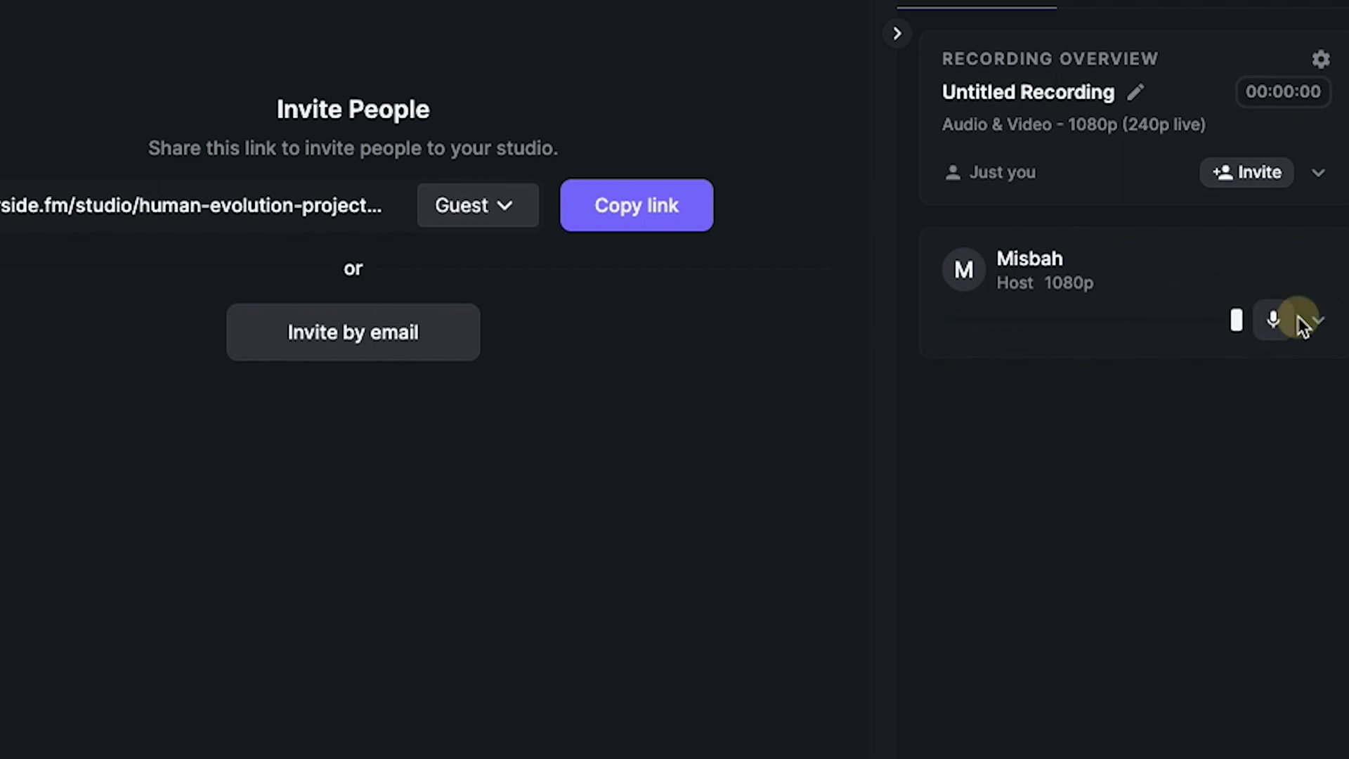
pyautogui.click(1319, 322)
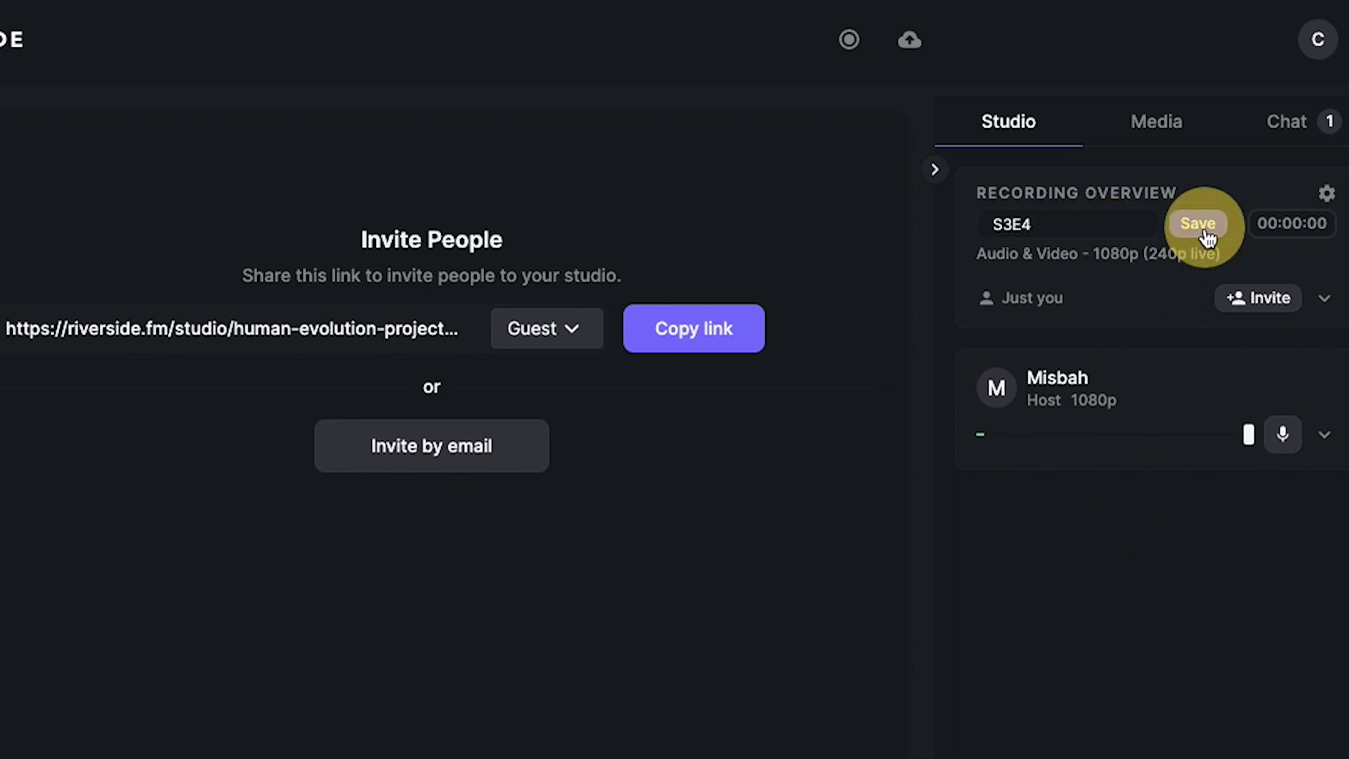
pyautogui.click(1157, 121)
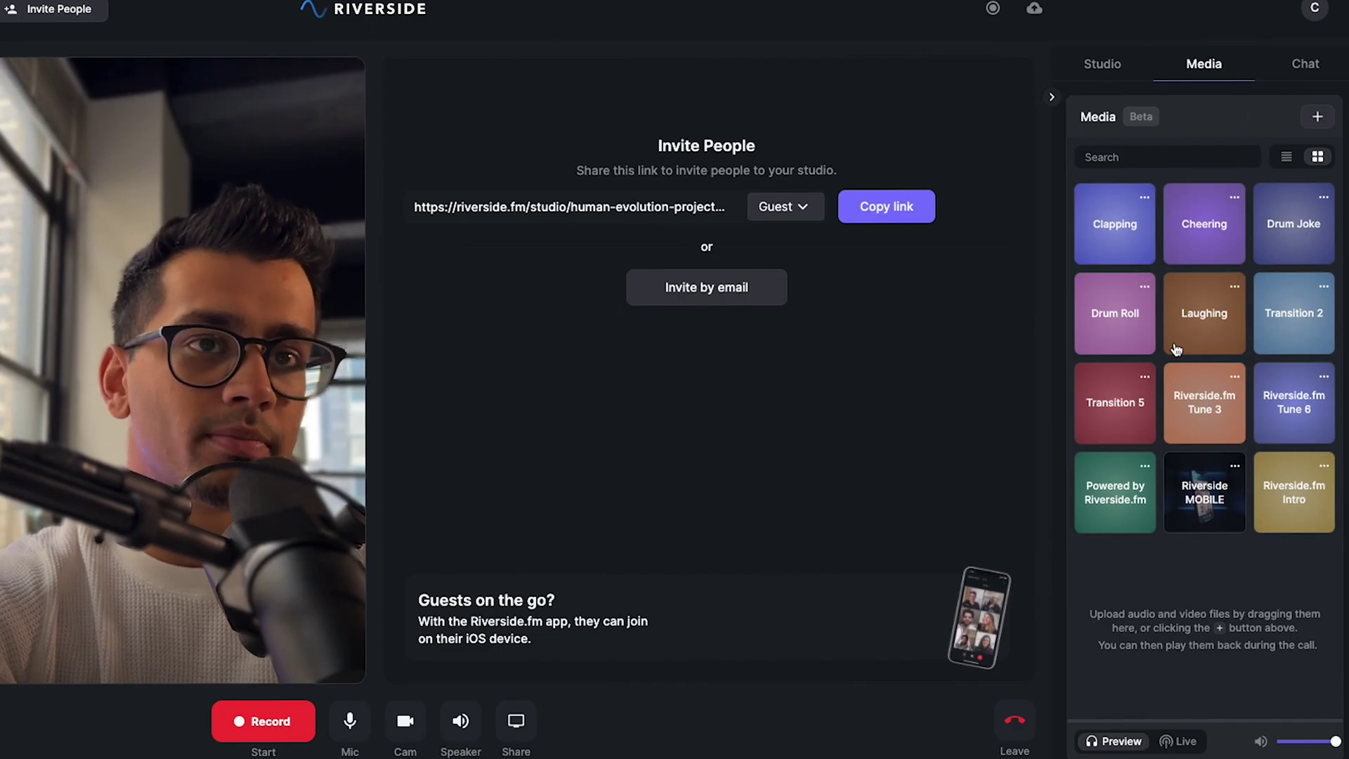
# - Switch between the Chat and Media tabs to see the sound library and welcome message
pyautogui.click(1316, 62)
pyautogui.click(1204, 63)
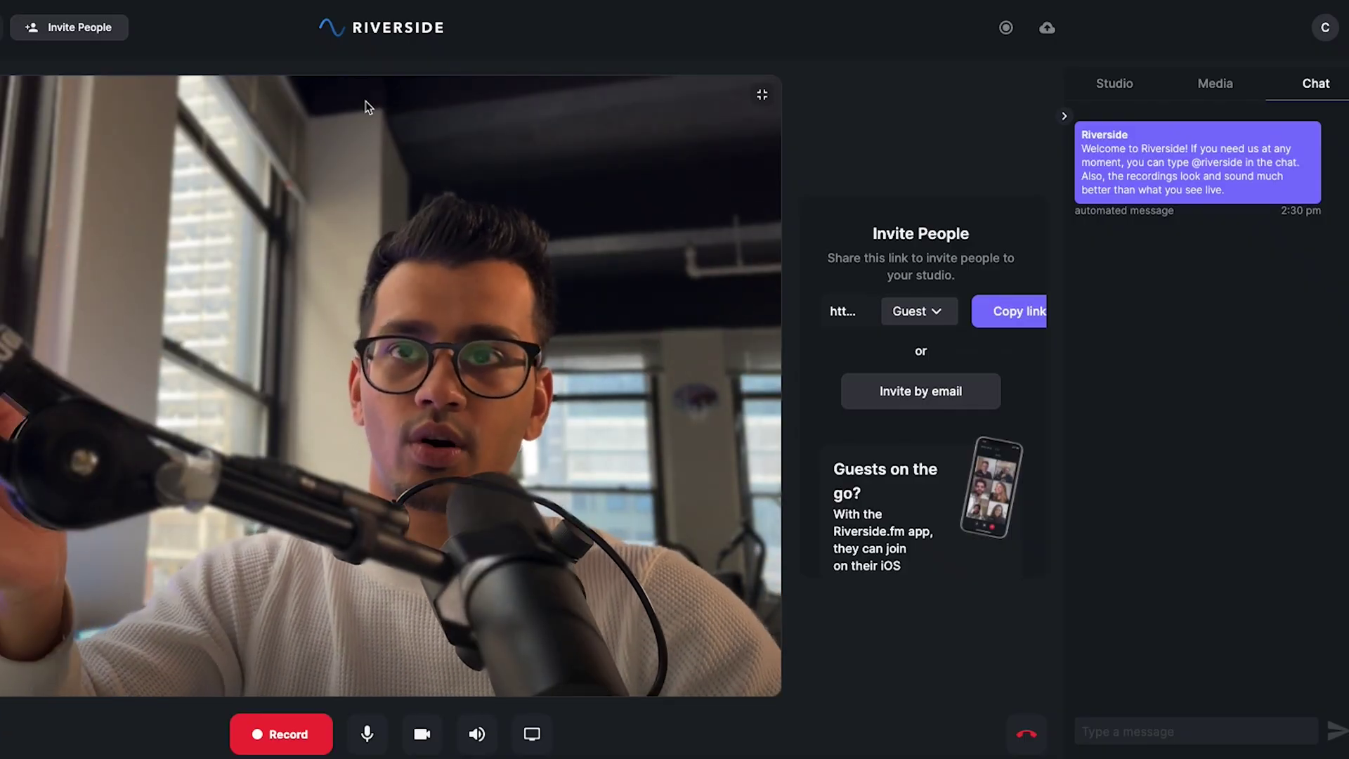
# - Shrink the webcam to a side tile so the Invite People panel fills the right side
pyautogui.click(763, 98)
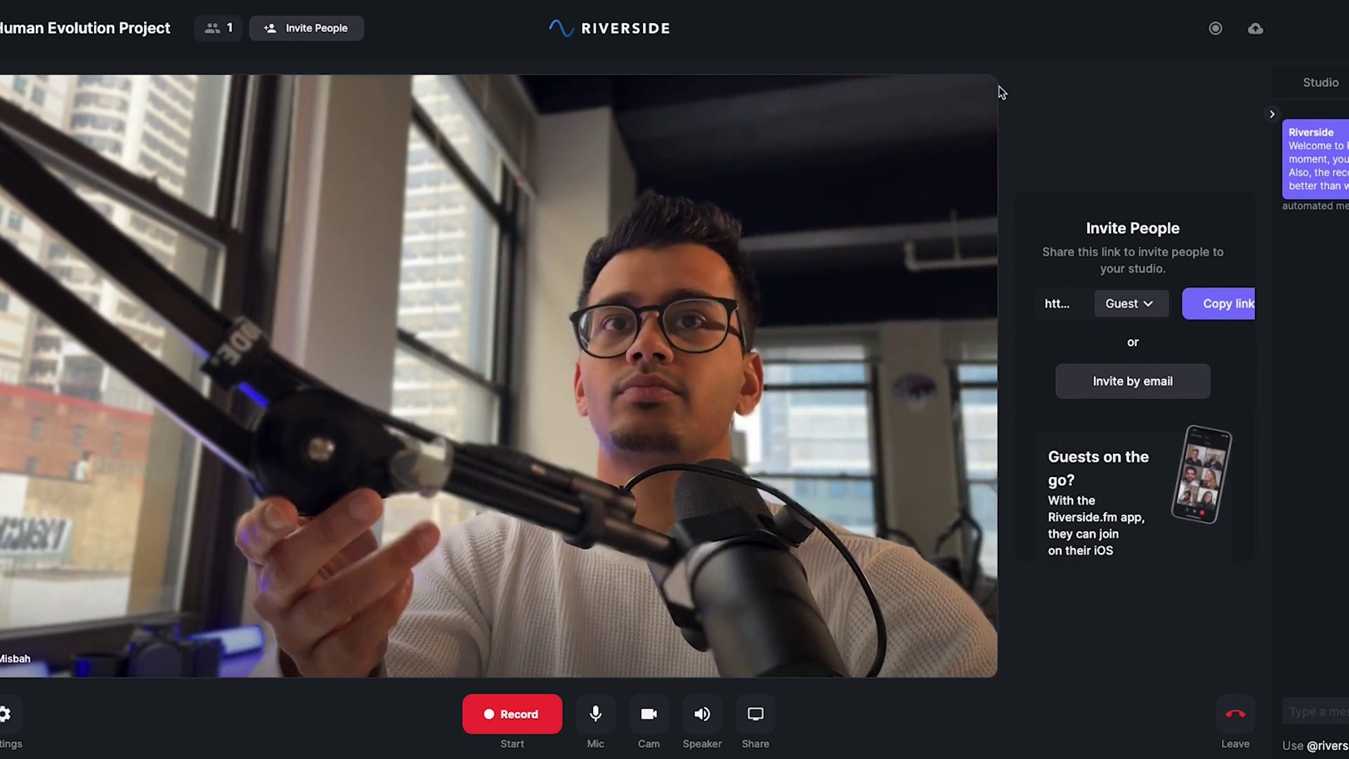
pyautogui.click(979, 93)
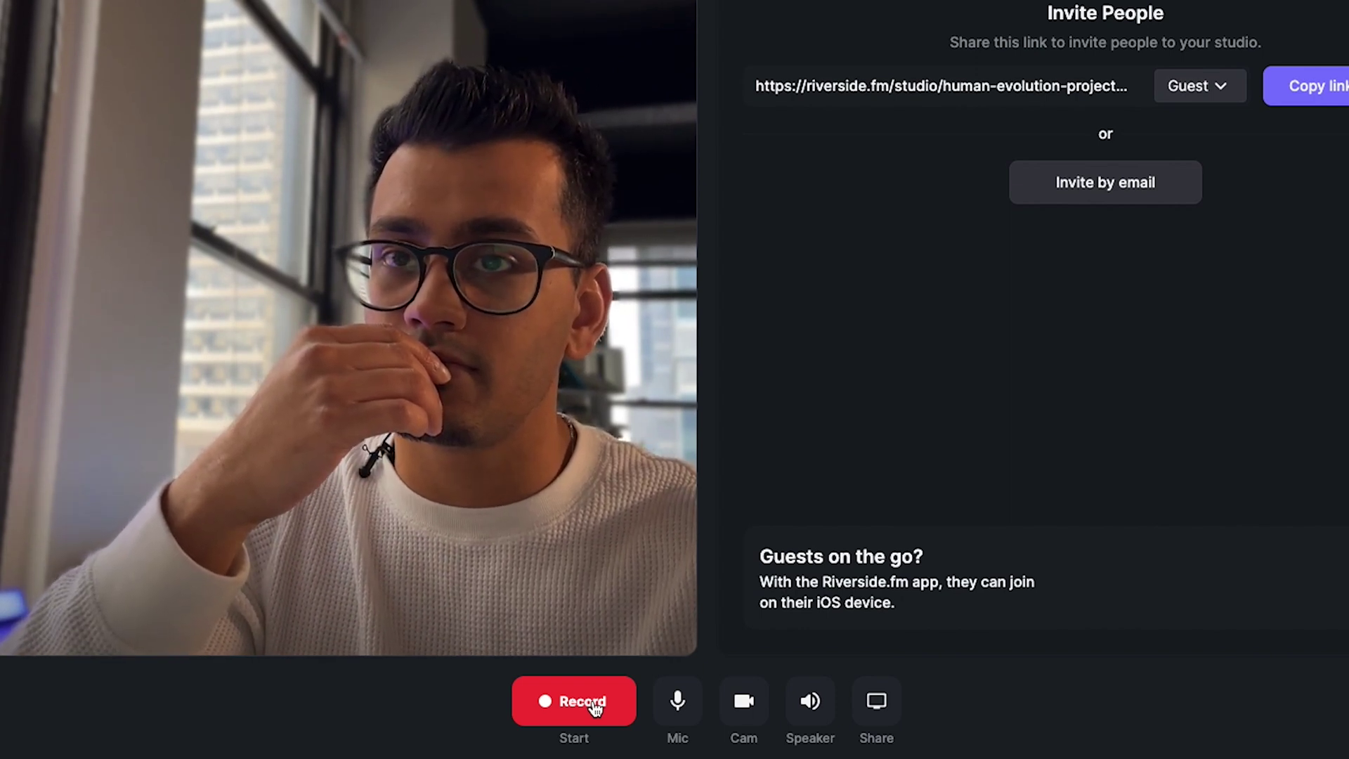
# - Show the list of available microphone devices from the Mic button
pyautogui.click(678, 700)
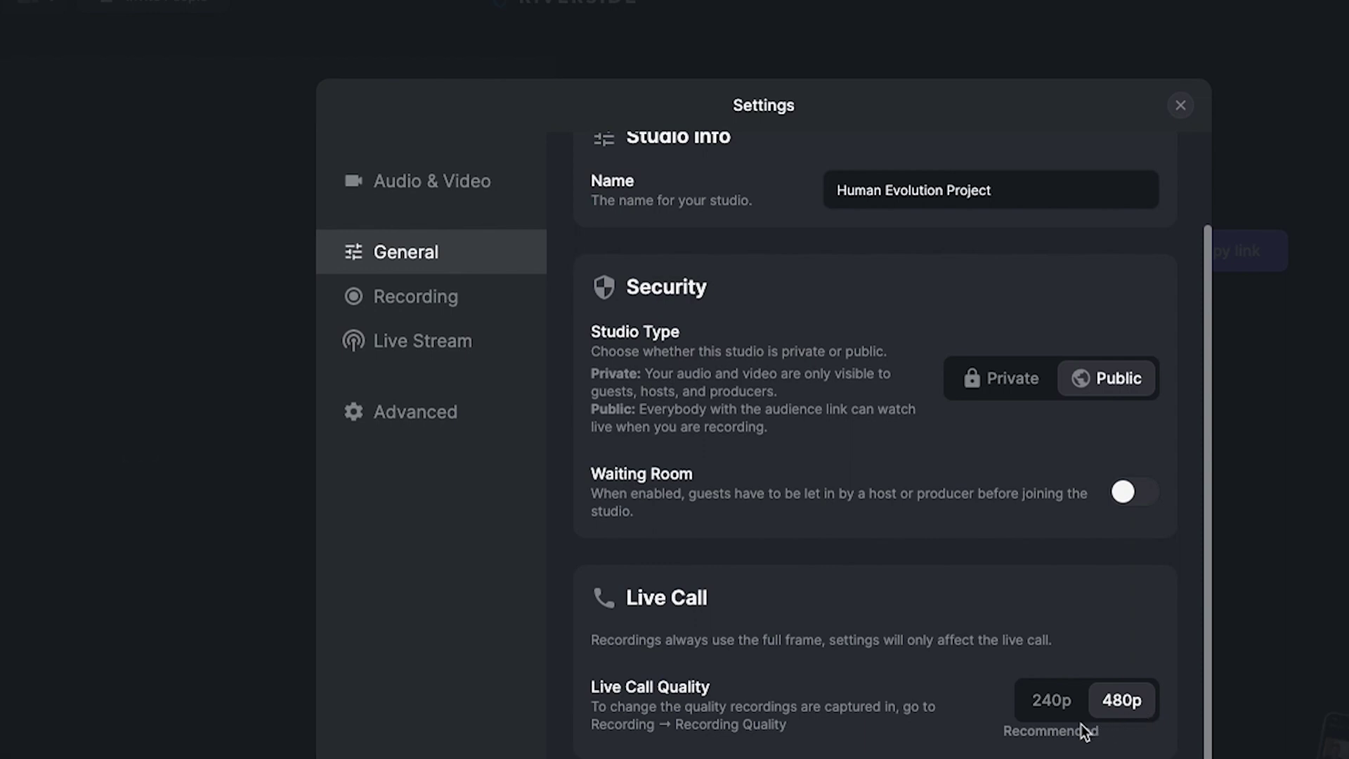
# - Set live call quality to 240p, scroll through the settings, then view the microphone options
pyautogui.click(1063, 701)
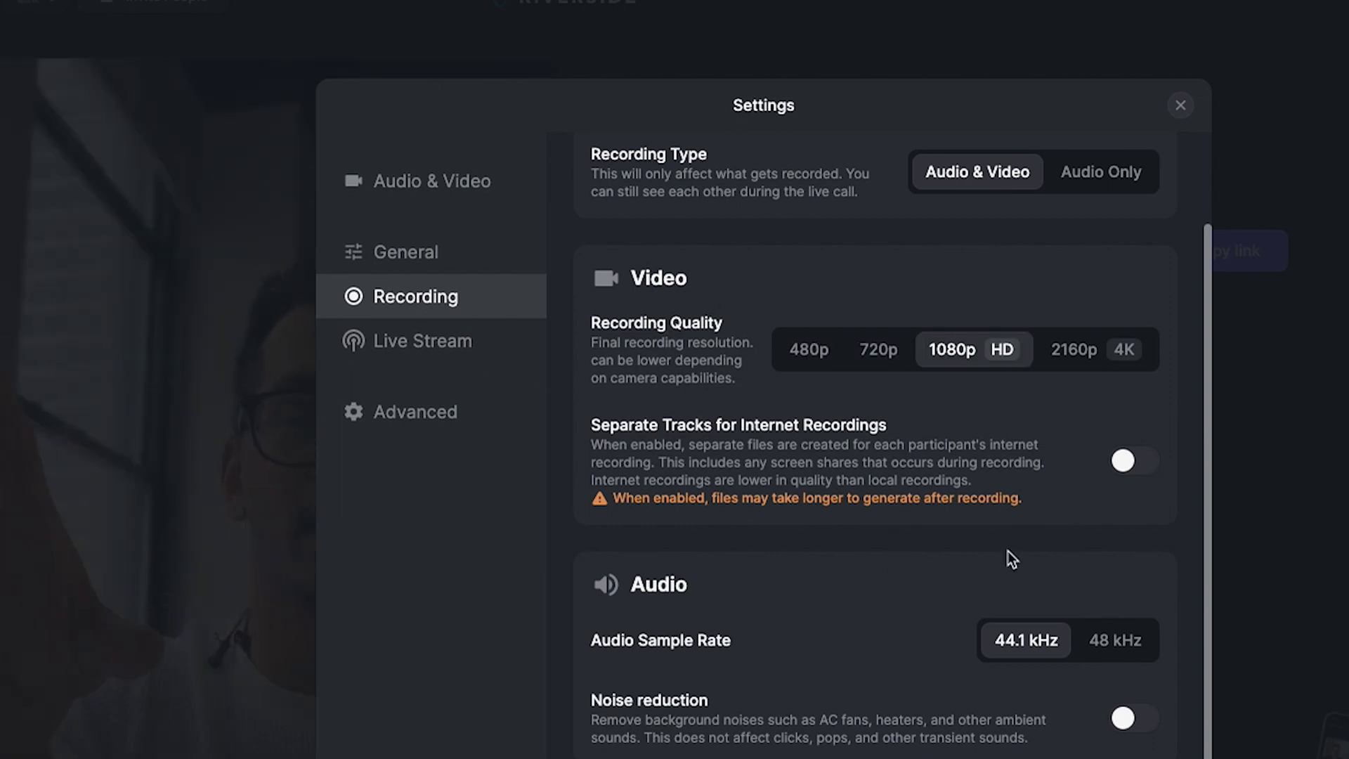
pyautogui.scroll(-1, 1007, 551)
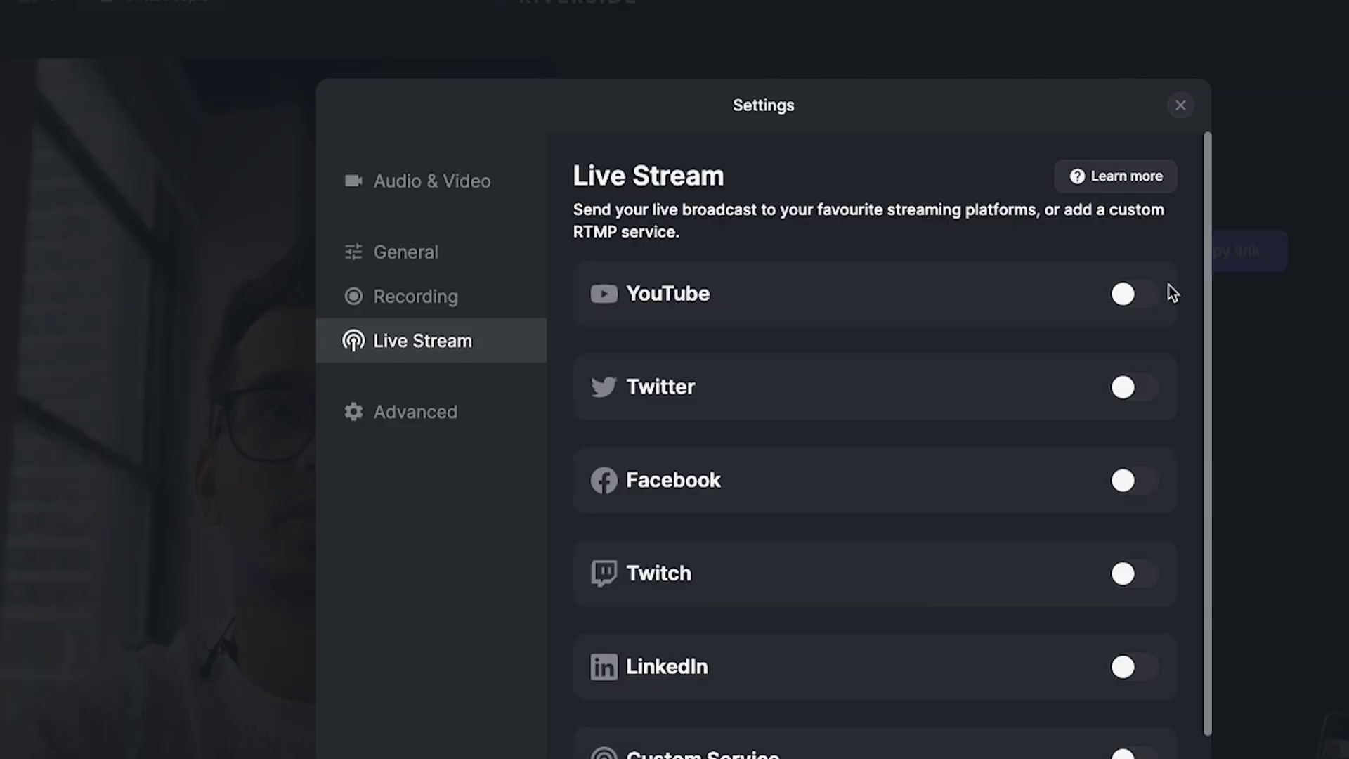
pyautogui.scroll(-2, 1092, 395)
pyautogui.scroll(2, 1145, 396)
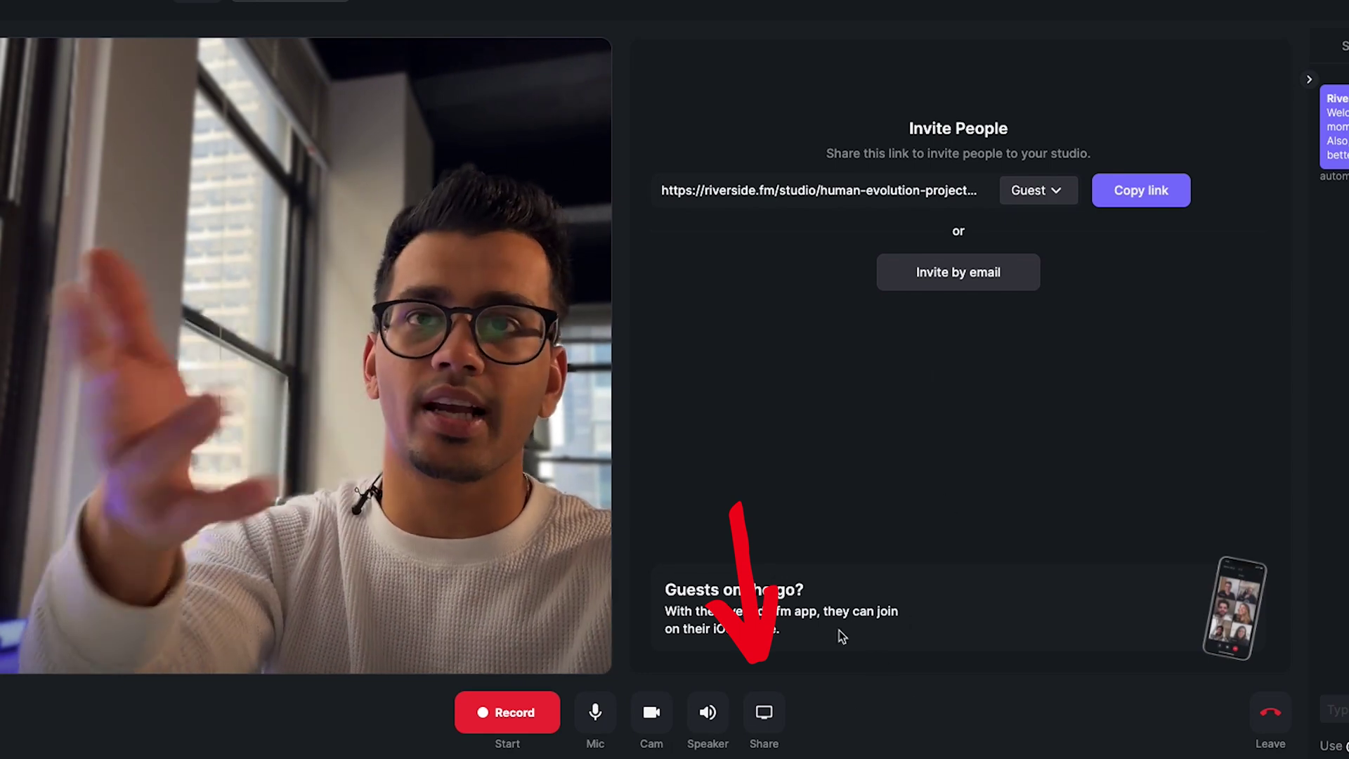
pyautogui.click(595, 712)
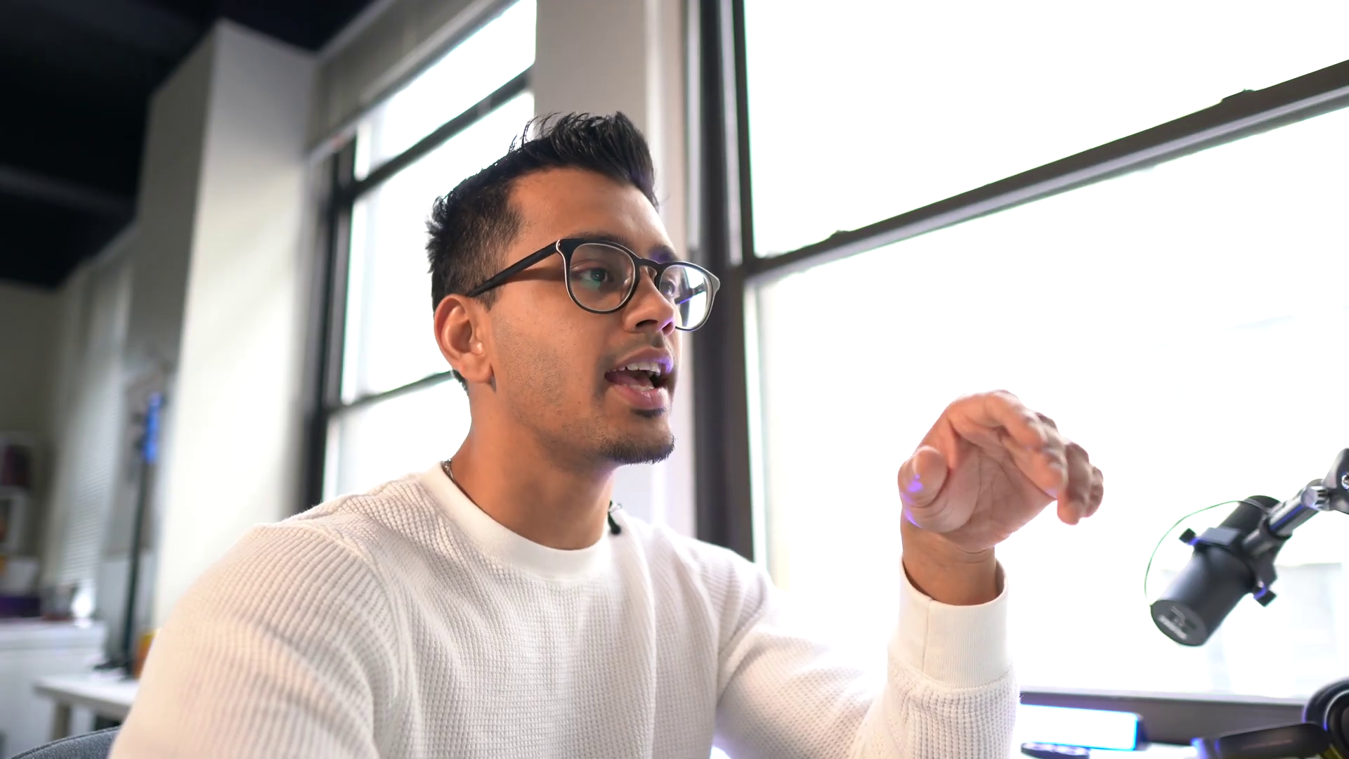